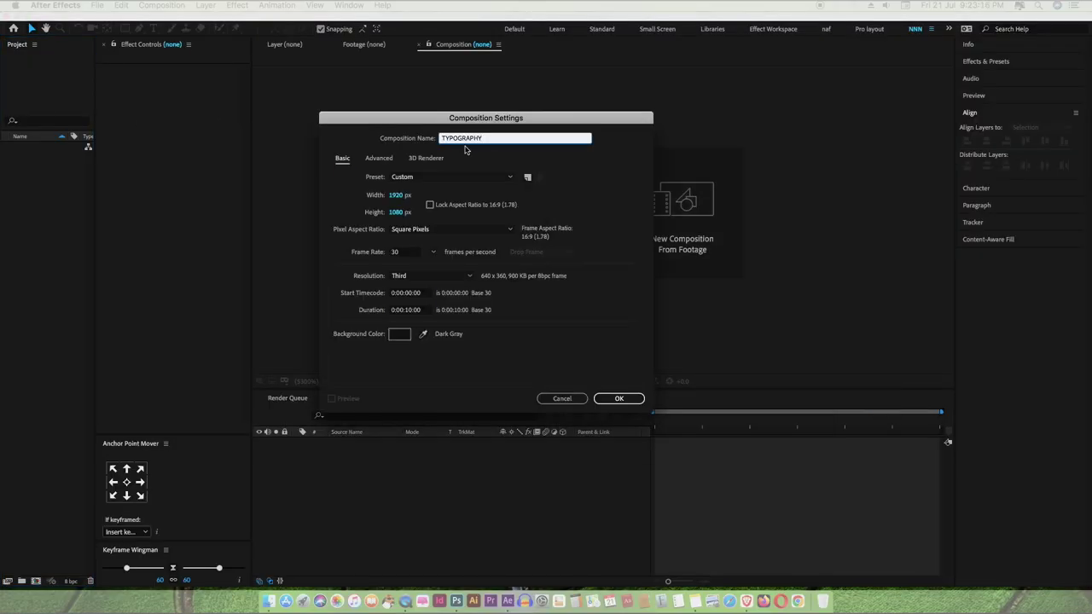
# - Confirm the 10-second TYPOGRAPHY comp, then import NAF TEXT.psd from the PS project folder as a composition
pyautogui.press('Return')
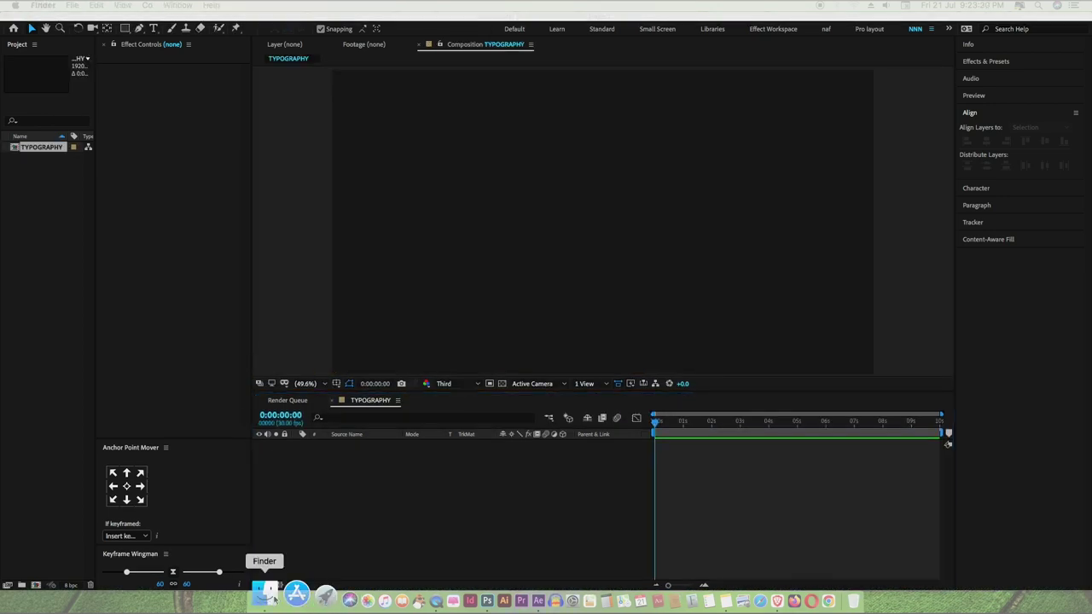
pyautogui.click(267, 593)
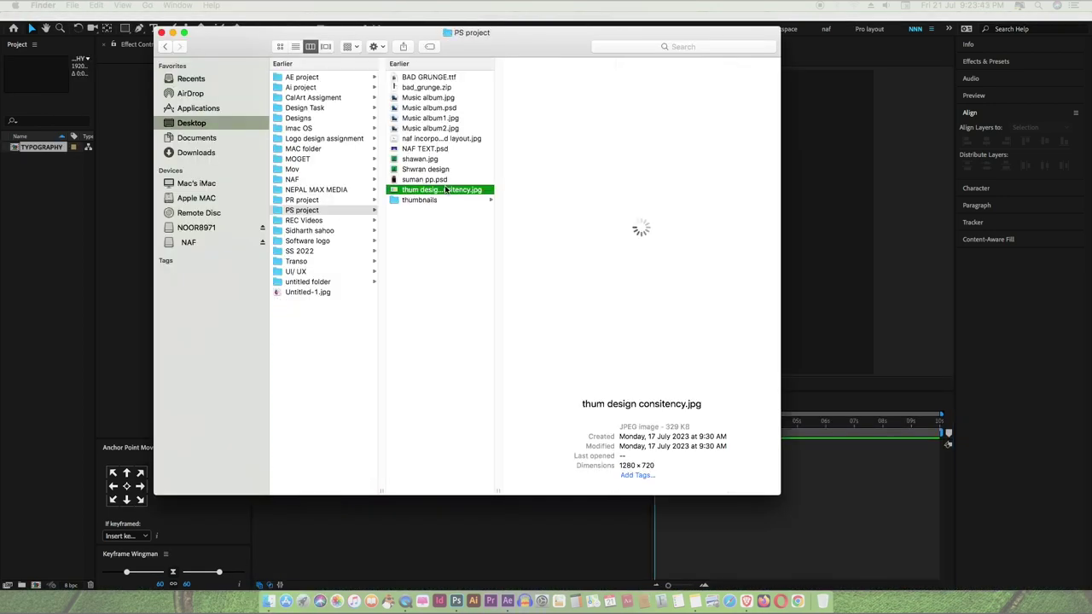
pyautogui.doubleClick(424, 149)
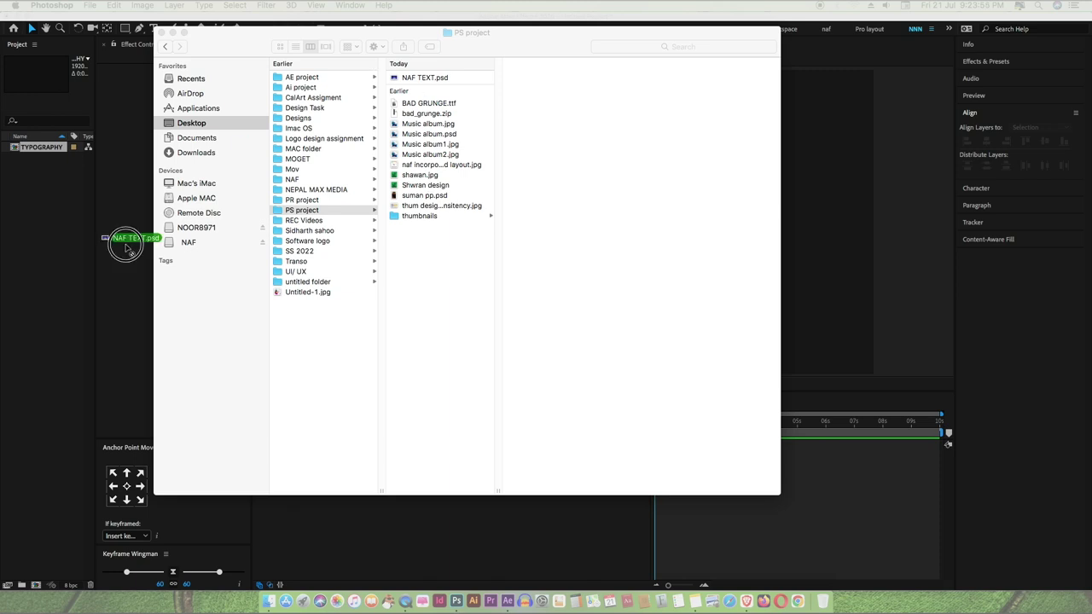
pyautogui.moveTo(126, 247); pyautogui.dragTo(128, 250)
pyautogui.click(570, 447)
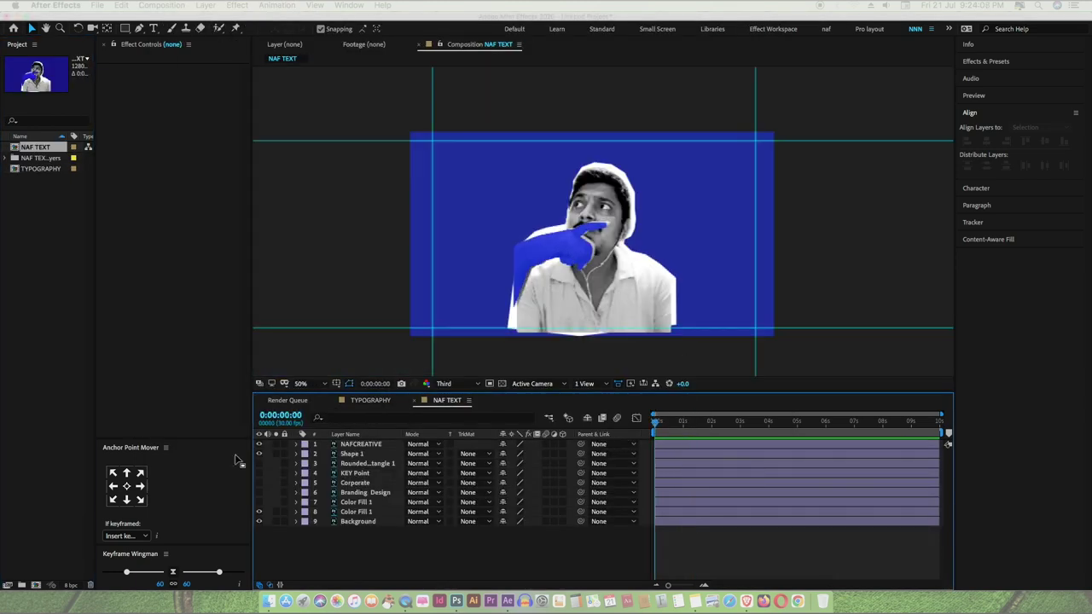
# - Make the Branding Design and Corporate text visible and hide the yellow gradient fill, leaving solid blue
pyautogui.click(259, 463)
pyautogui.moveTo(260, 476); pyautogui.dragTo(260, 502)
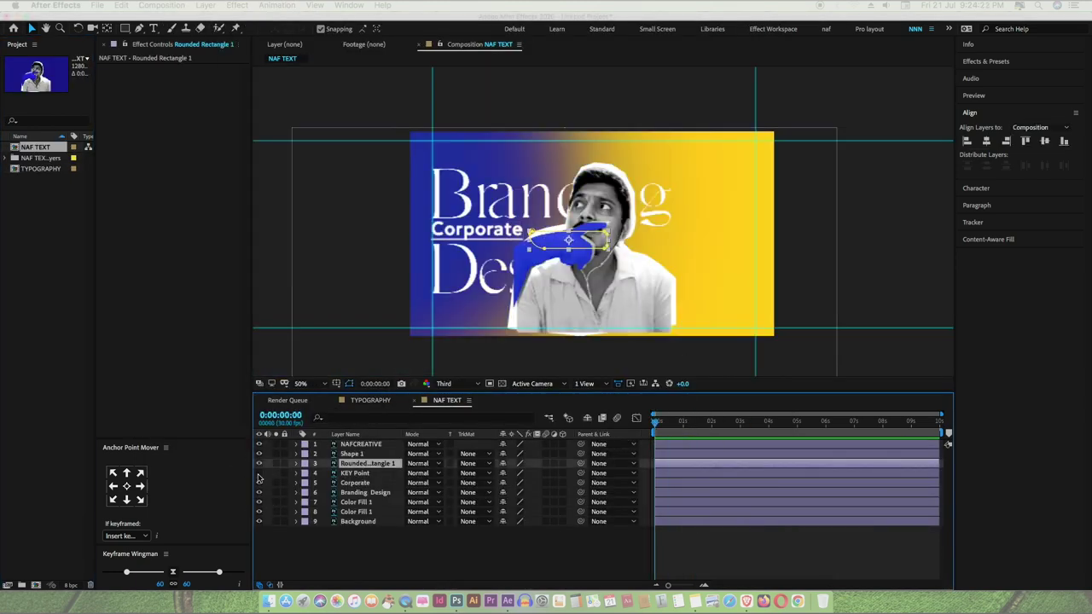
pyautogui.click(359, 493)
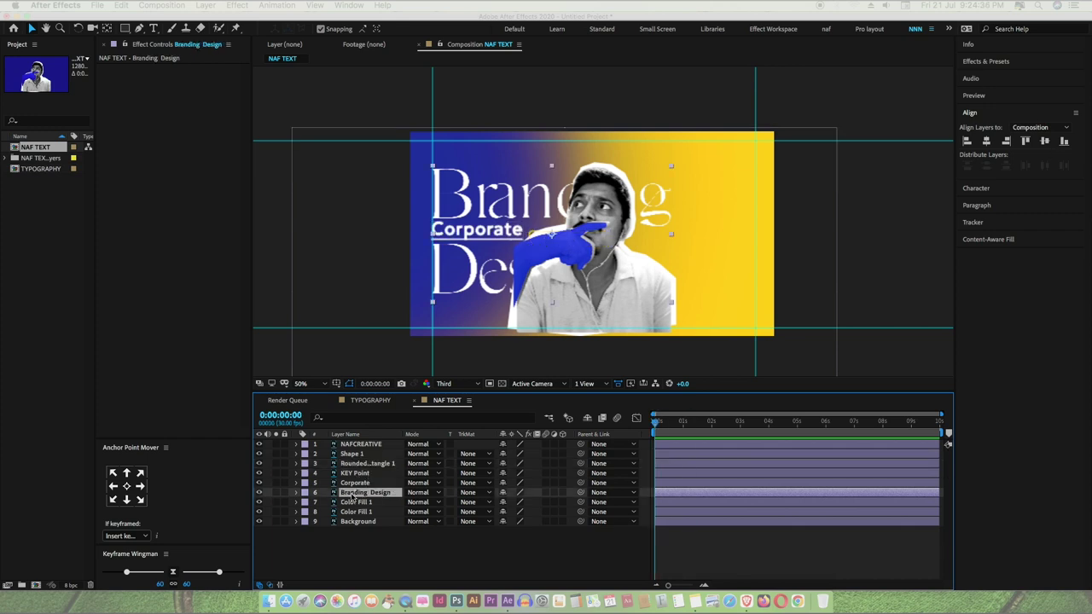
pyautogui.click(259, 502)
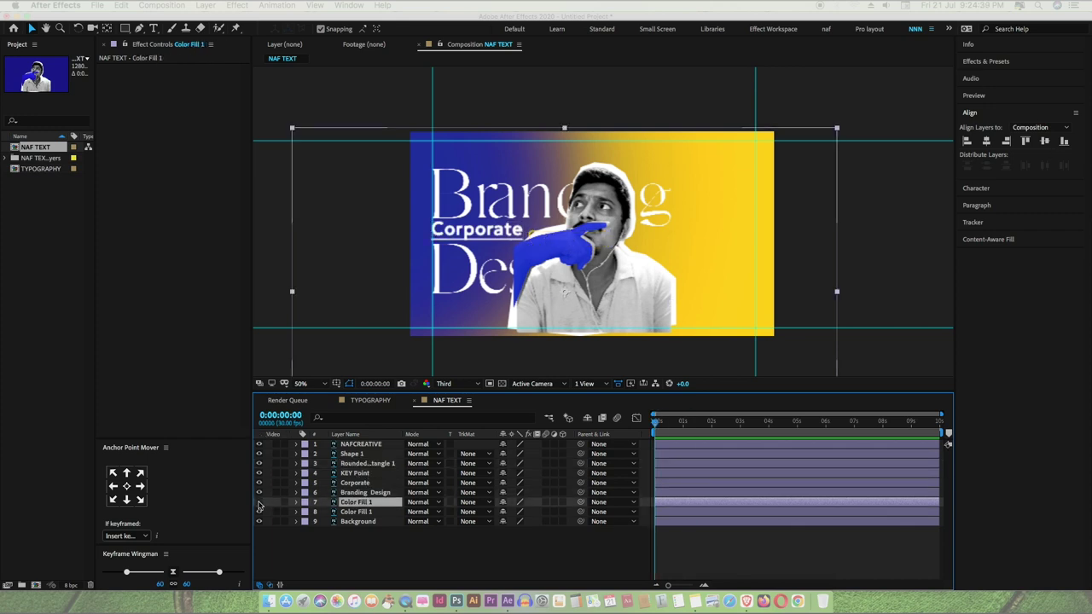
# - Keyframe Rounded Rectangle 1 Position from -143,660 to 213,660 with easing, and preview the slide-in
pyautogui.click(358, 463)
pyautogui.press('p')
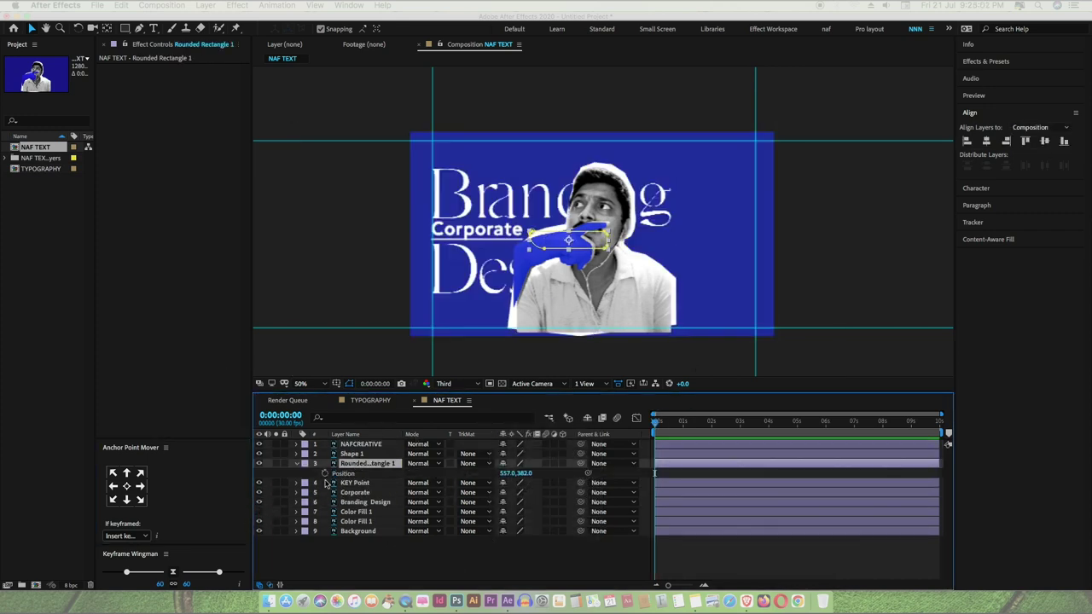
pyautogui.moveTo(399, 478); pyautogui.dragTo(639, 494)
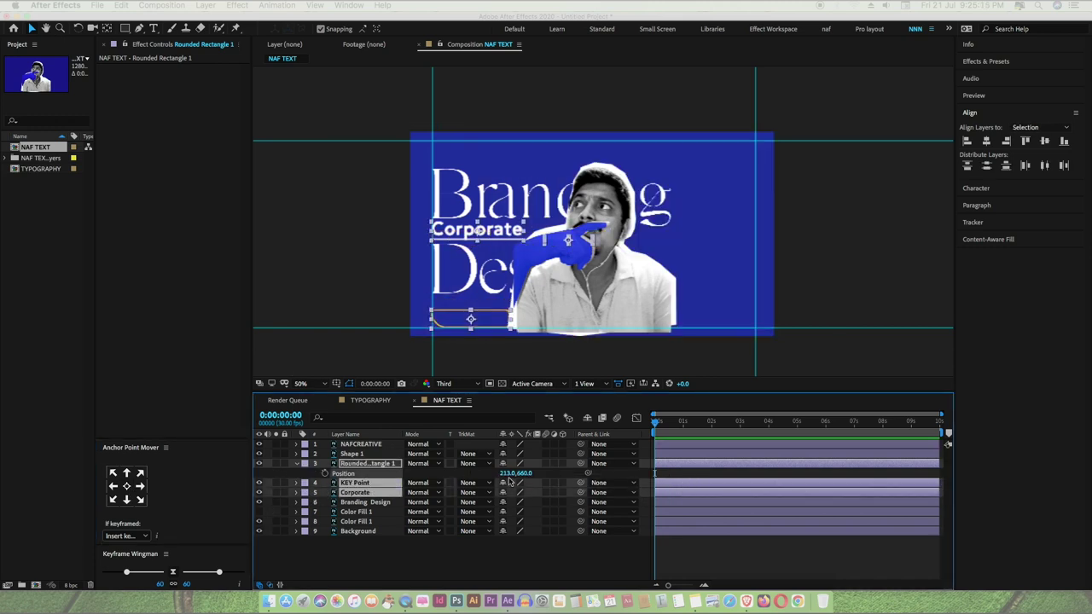
pyautogui.click(331, 475)
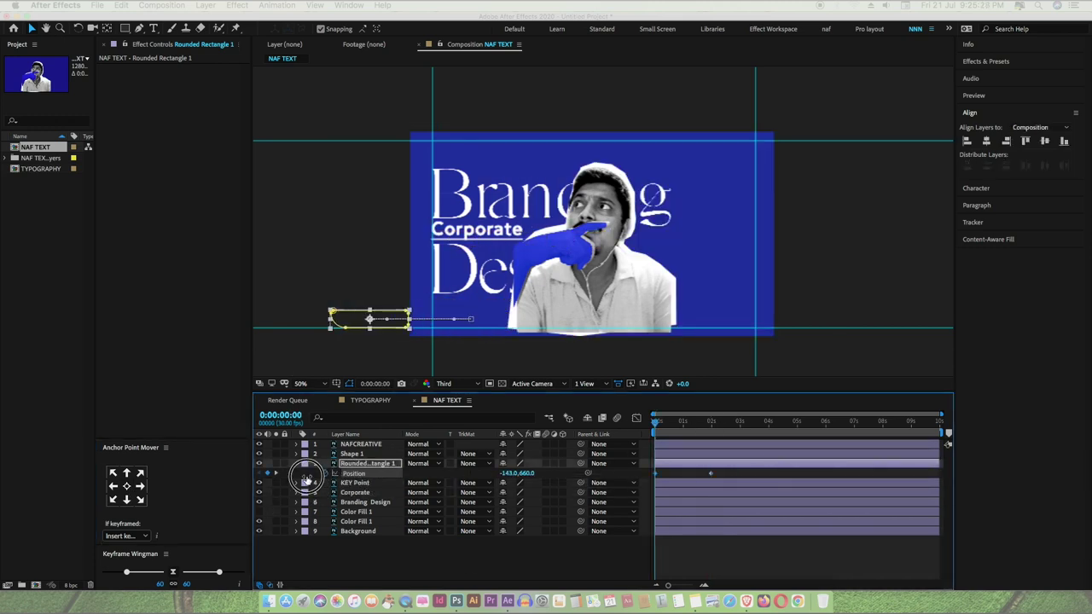
pyautogui.moveTo(220, 574); pyautogui.dragTo(227, 571)
pyautogui.press('space')
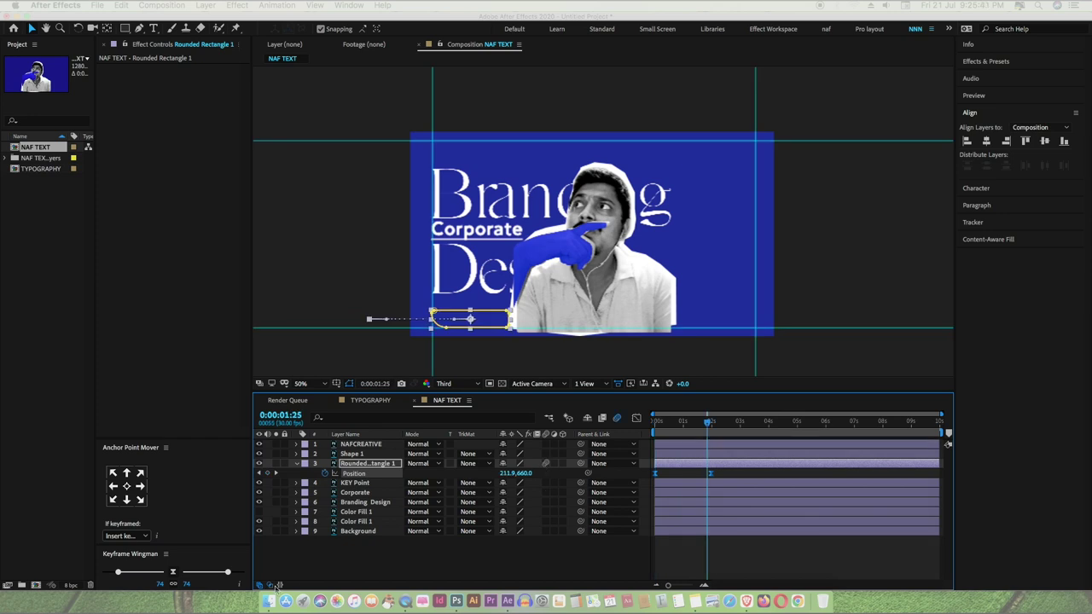
# - Show layer switches and select the NAFCREATIVE and Shape 1 layers
pyautogui.click(276, 585)
pyautogui.click(360, 444)
pyautogui.keyDown('shift'); pyautogui.click(351, 454); pyautogui.keyUp('shift')
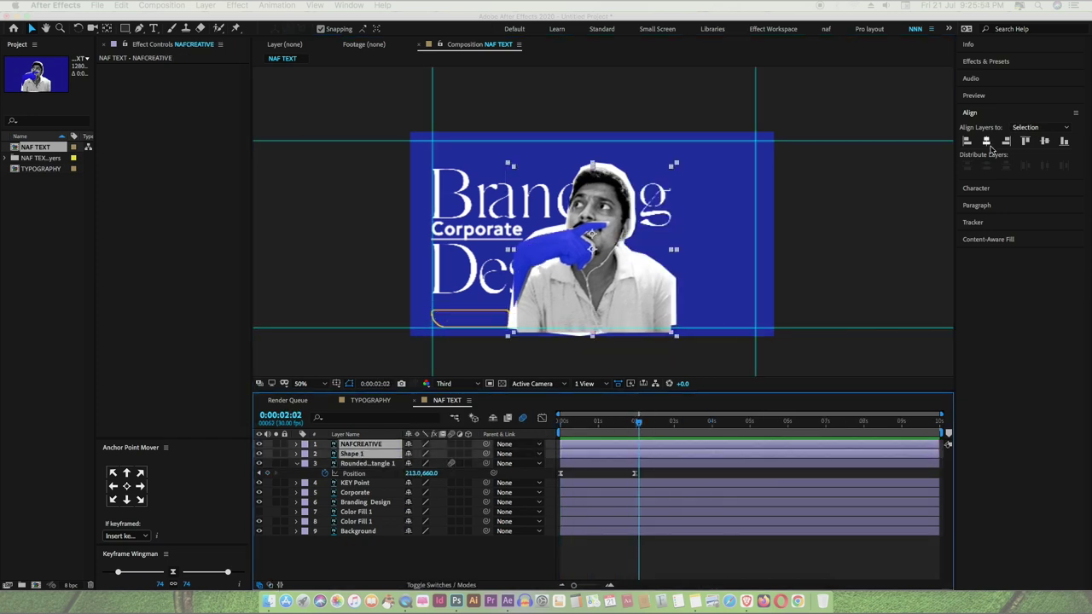
# - Apply CC Cylinder (radius 126, Inside render) to the Branding Design layer
pyautogui.click(595, 283)
pyautogui.click(602, 290)
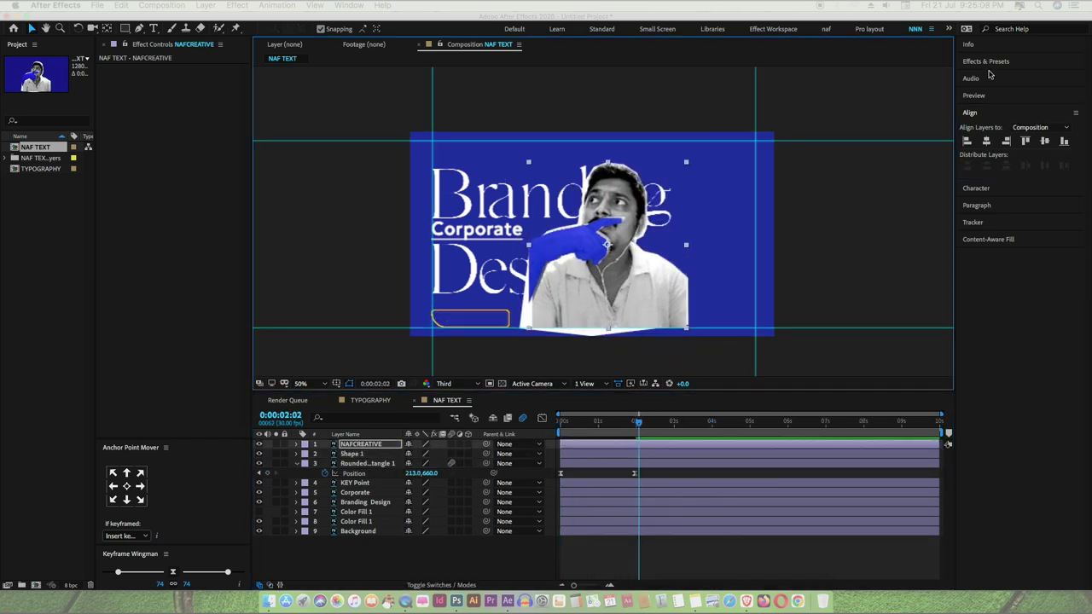
pyautogui.write('cc c')
pyautogui.moveTo(368, 416)
pyautogui.mouseDown()
pyautogui.moveTo(365, 502)
pyautogui.moveTo(457, 515)
pyautogui.mouseUp()
# - Scale Branding Design to 189%, then start pre-composing the NAFCREATIVE layers as 'man'
pyautogui.press('s')
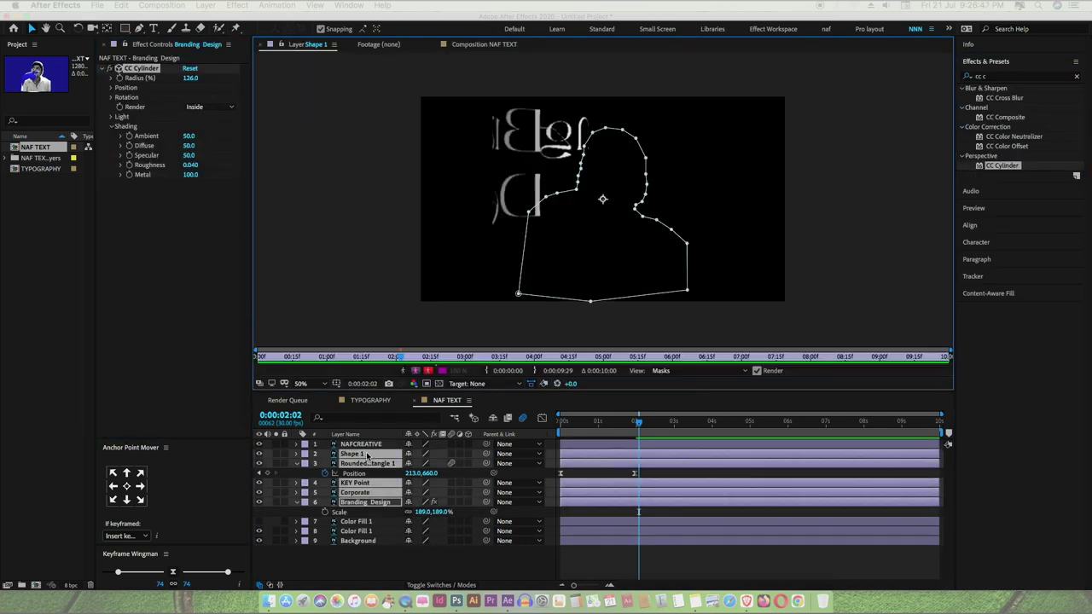
pyautogui.click(391, 445)
pyautogui.press('super+shift+c')
pyautogui.write('man')
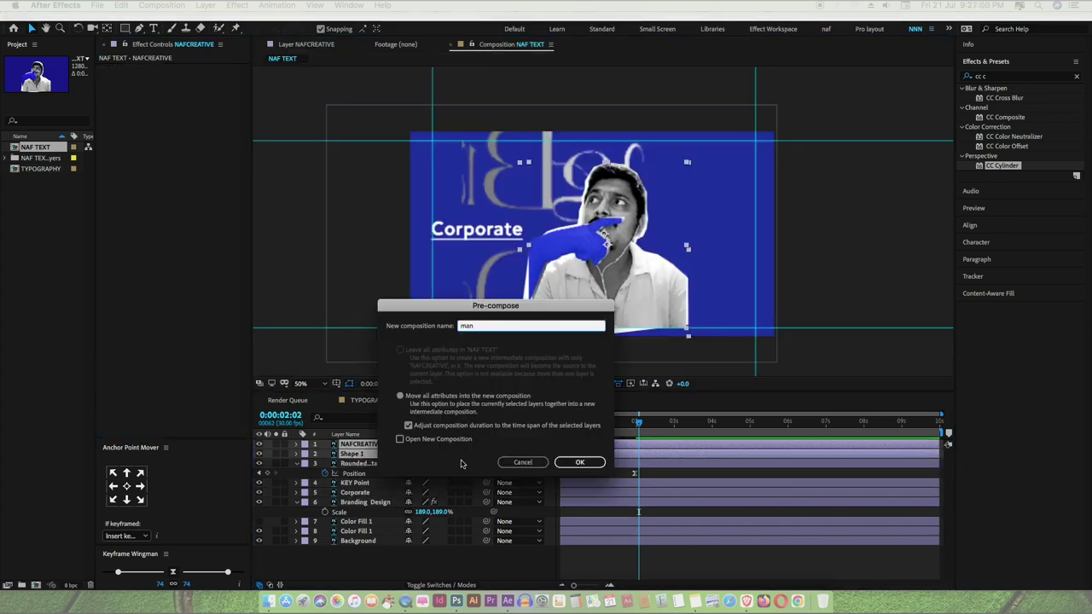
# - Pre-compose into 'man' and keyframe both layers' Scale from 0% to 100%
pyautogui.click(580, 462)
pyautogui.press('s')
pyautogui.moveTo(640, 422)
pyautogui.mouseDown()
pyautogui.moveTo(675, 436)
pyautogui.moveTo(381, 467)
pyautogui.mouseUp()
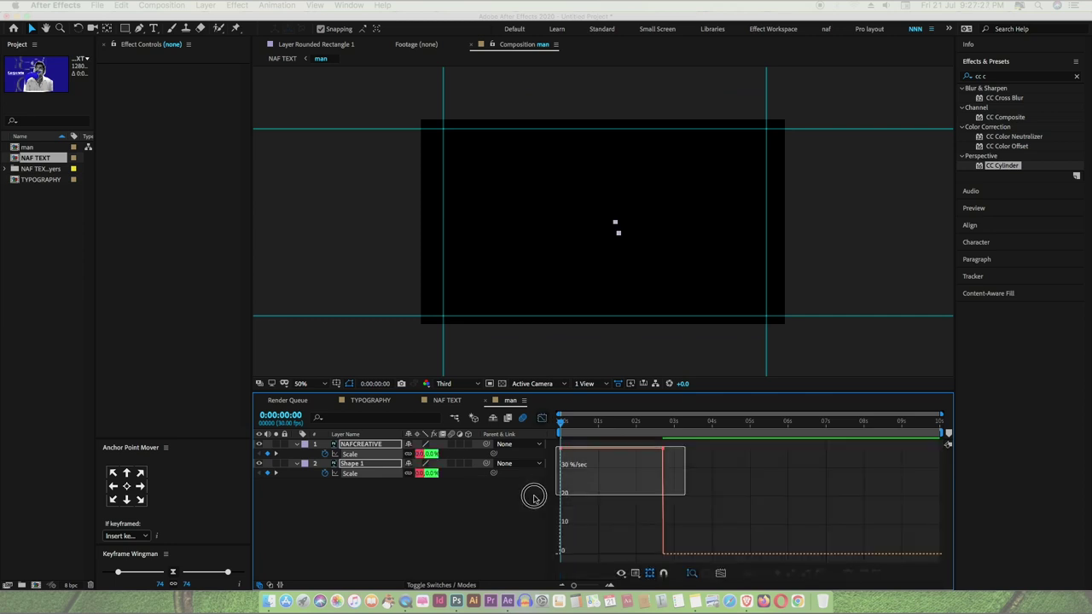
# - Ease the scale keyframes more strongly, preview the man scaling up, and return to NAF TEXT
pyautogui.moveTo(227, 571); pyautogui.dragTo(226, 572)
pyautogui.press('k')
pyautogui.moveTo(683, 450); pyautogui.dragTo(585, 499)
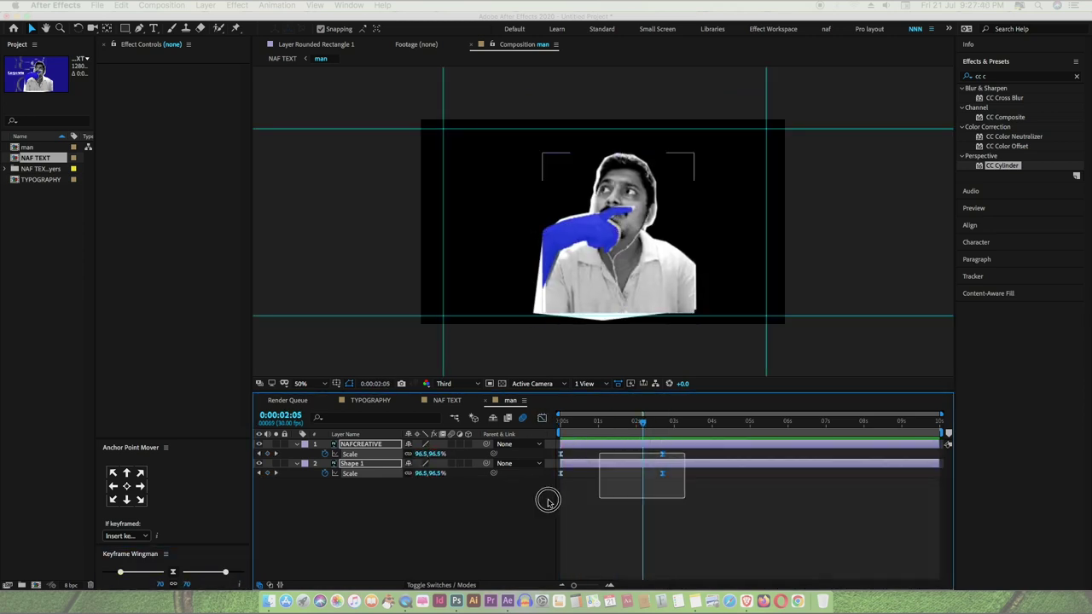
pyautogui.moveTo(225, 572); pyautogui.dragTo(238, 572)
pyautogui.press('space')
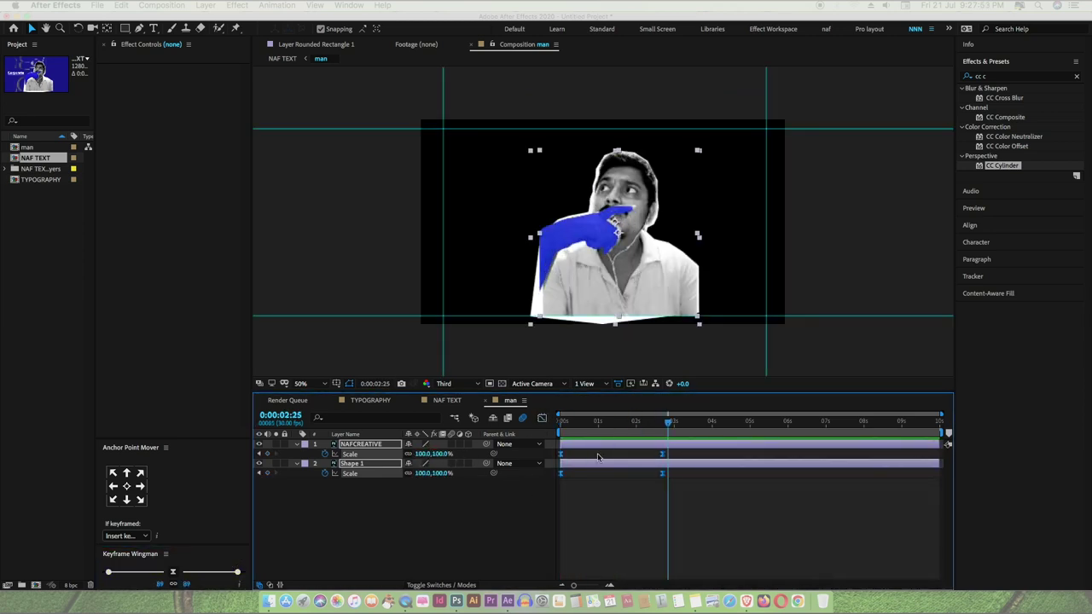
pyautogui.click(447, 400)
pyautogui.doubleClick(355, 473)
# - Move Branding Design to the top, set its Position X to 70, and render the full cylinder
pyautogui.click(367, 492)
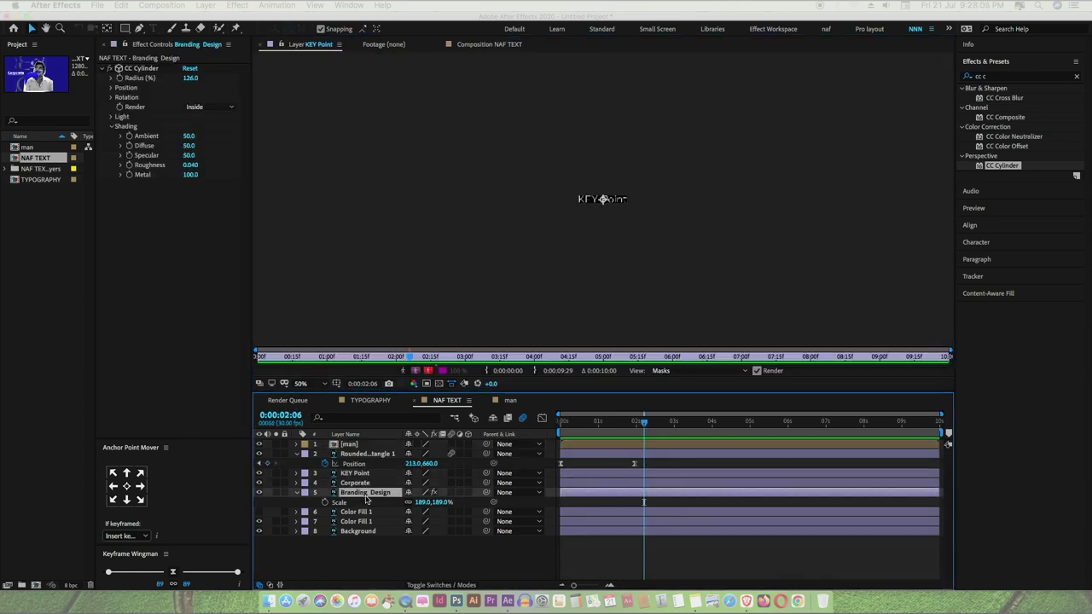
pyautogui.click(471, 44)
pyautogui.click(618, 274)
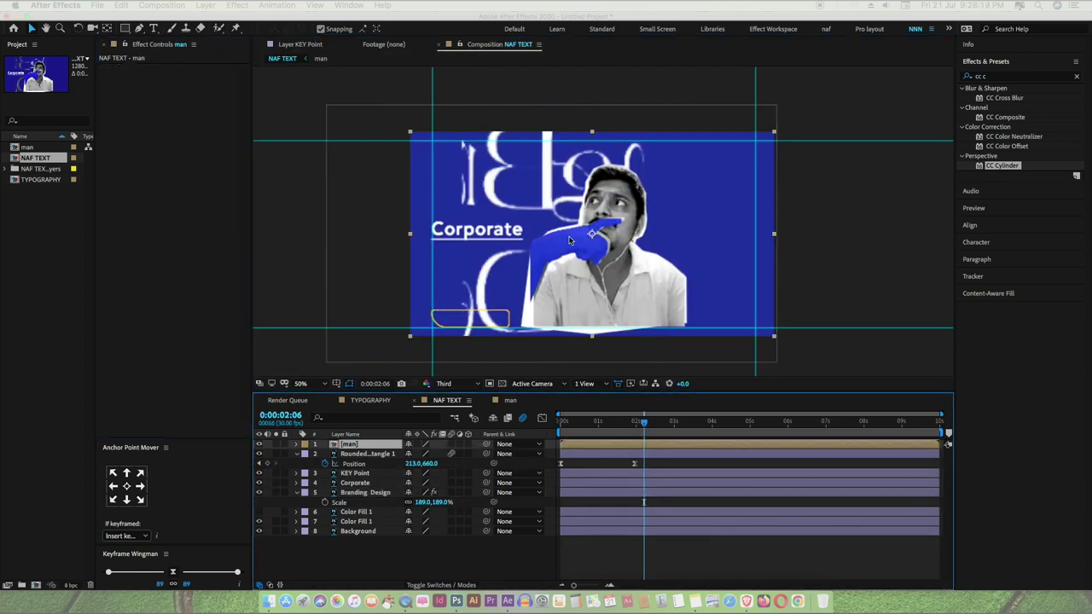
pyautogui.click(550, 236)
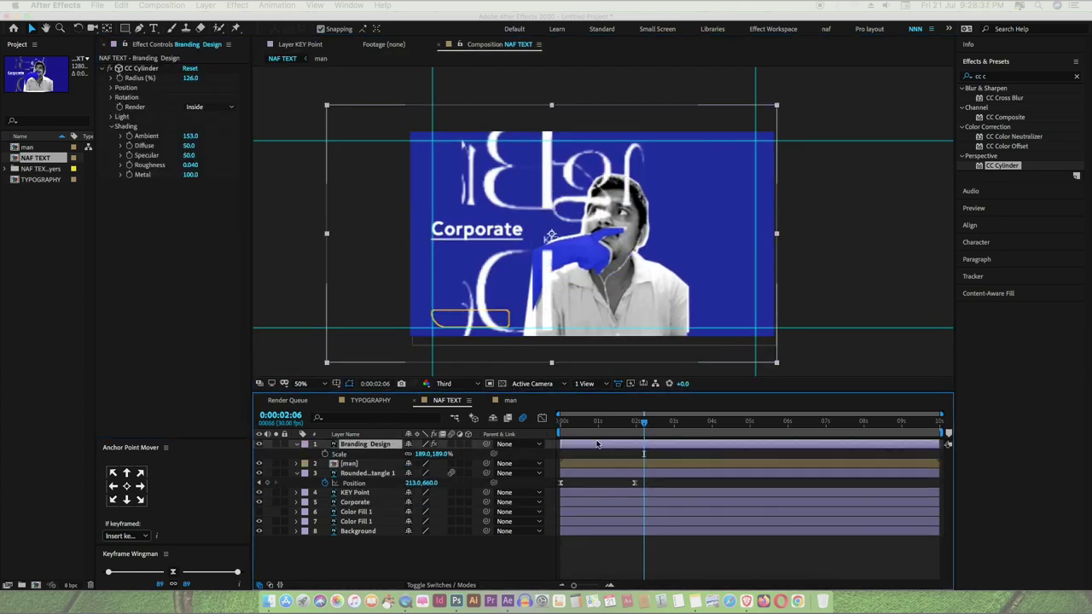
pyautogui.press('super+shift+bracketright')
pyautogui.moveTo(174, 83); pyautogui.dragTo(224, 99)
pyautogui.click(110, 87)
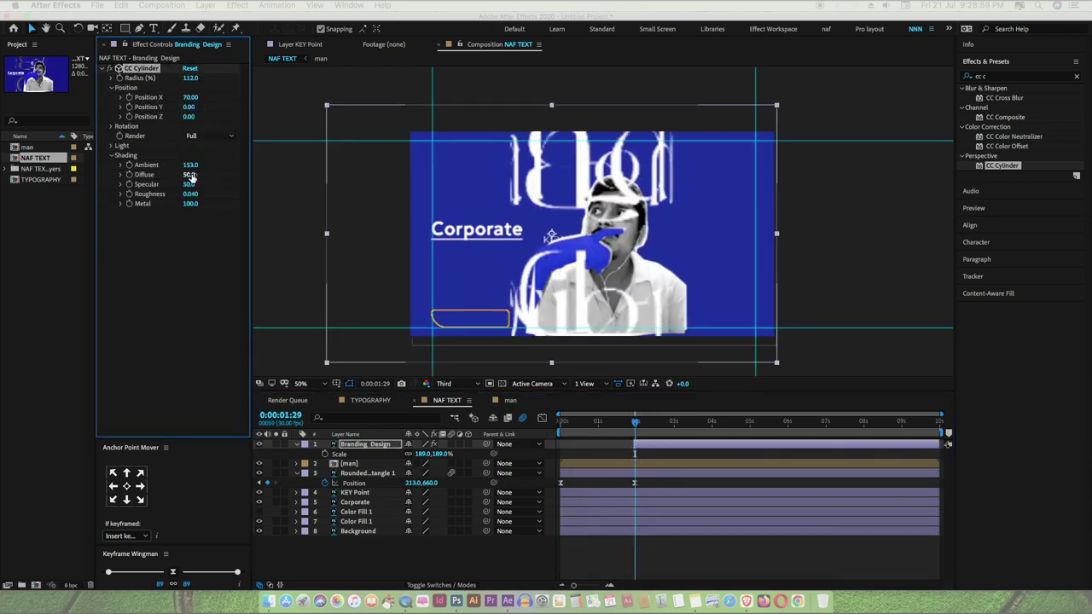
# - Preview, then delete the Branding Design, Corporate and KEY Point text layers
pyautogui.press('space')
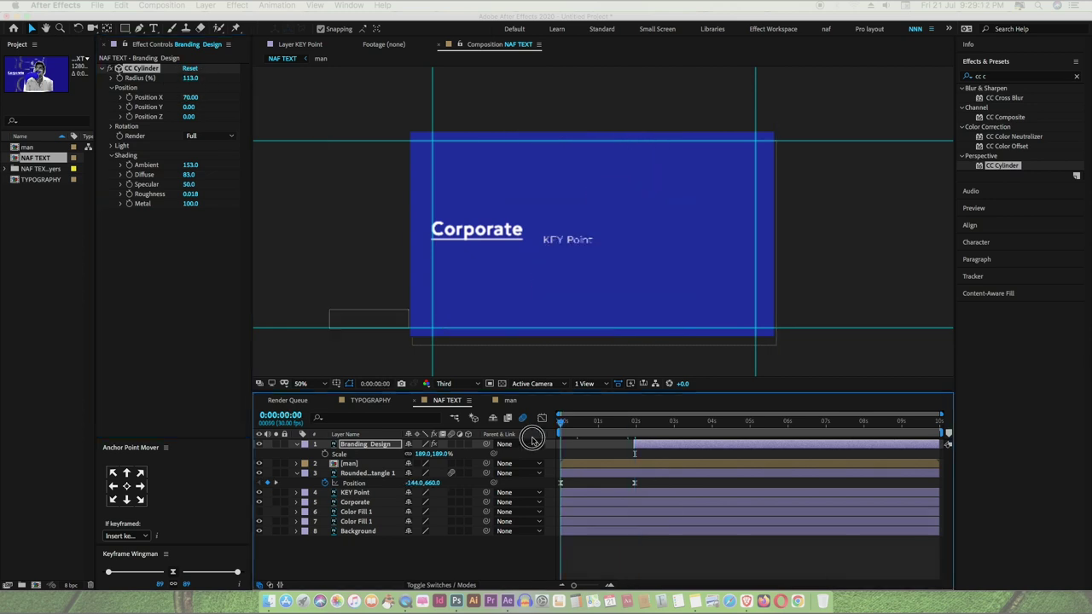
pyautogui.press('space')
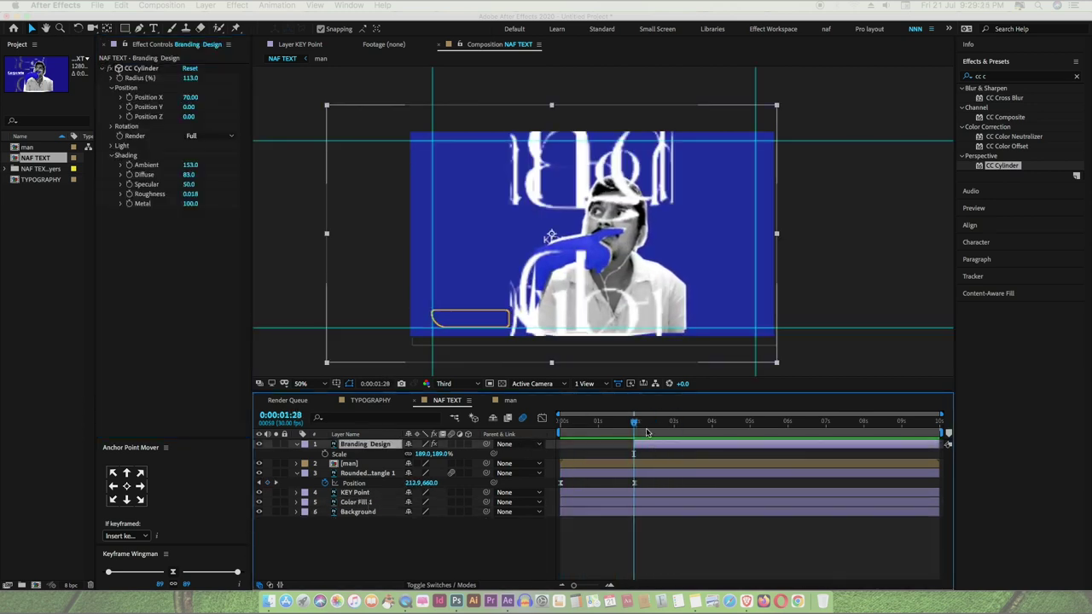
pyautogui.press('Delete')
pyautogui.press('t')
pyautogui.click(363, 483)
pyautogui.press('Delete')
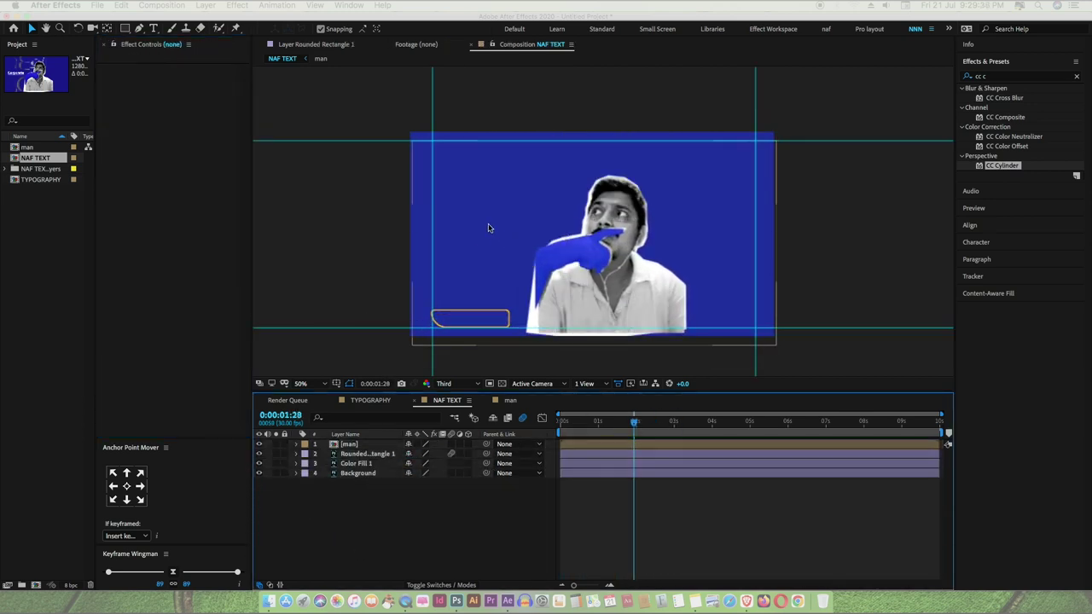
# - Create a white TYPOGRAPHY text layer in the composition
pyautogui.hotkey('ctrl', 't')
pyautogui.click(516, 214)
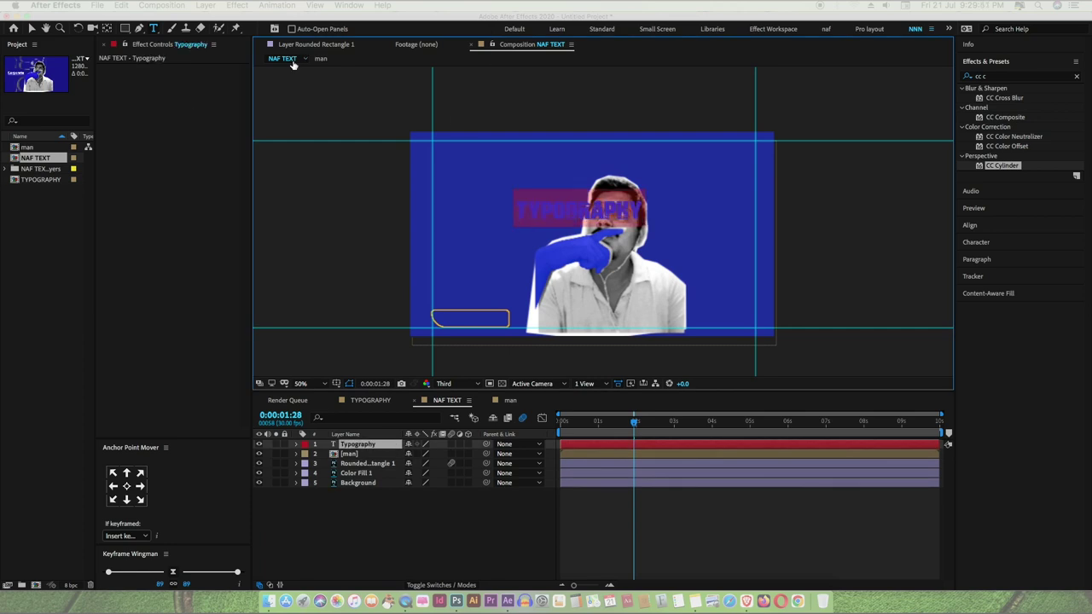
pyautogui.click(975, 242)
pyautogui.click(1055, 152)
pyautogui.click(451, 384)
pyautogui.press('v')
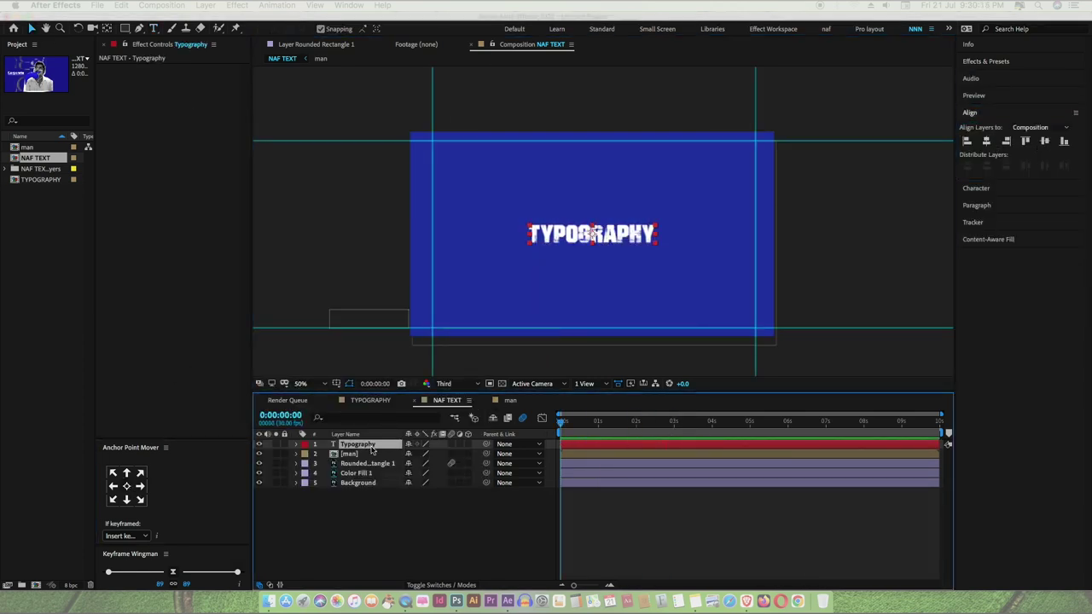
# - Duplicate the TYPOGRAPHY line into stacked copies, each nudged lower, and align them
pyautogui.hotkey('ctrl', 'd')
pyautogui.press('p')
pyautogui.hotkey('shift', 'Down')
pyautogui.hotkey('shift', 'Down')
pyautogui.hotkey('shift', 'Down')
pyautogui.hotkey('shift', 'Down')
pyautogui.hotkey('shift', 'Down')
pyautogui.hotkey('ctrl', 'd')
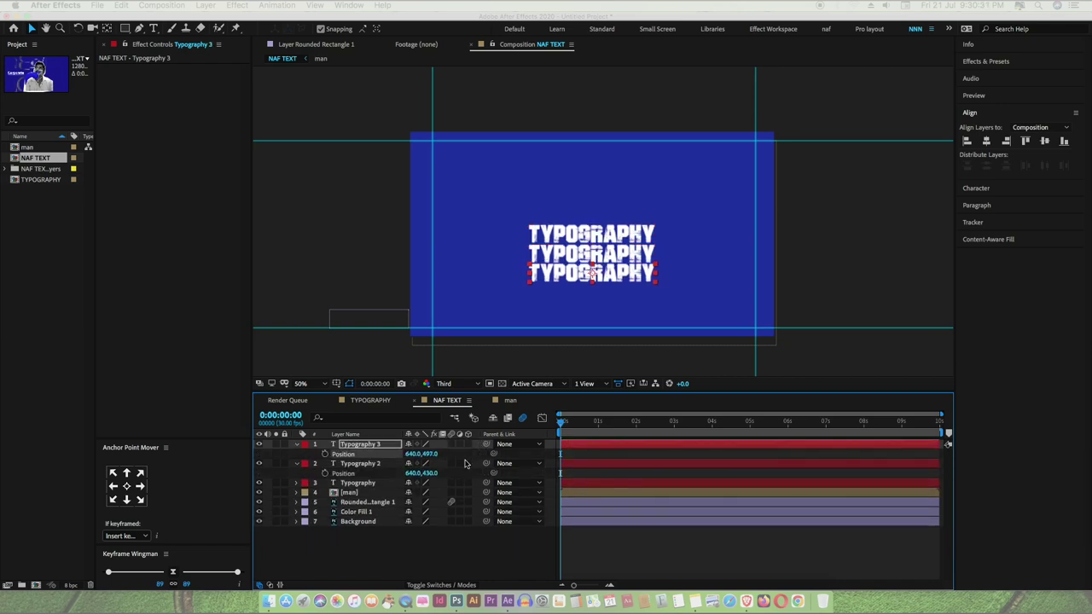
pyautogui.hotkey('ctrl', 'd')
pyautogui.hotkey('shift', 'Down')
pyautogui.hotkey('shift', 'Down')
pyautogui.hotkey('shift', 'Down')
pyautogui.hotkey('ctrl', 'd')
pyautogui.hotkey('shift', 'Down')
pyautogui.hotkey('shift', 'Down')
pyautogui.hotkey('shift', 'Down')
pyautogui.keyDown('shift'); pyautogui.click(360, 502); pyautogui.keyUp('shift')
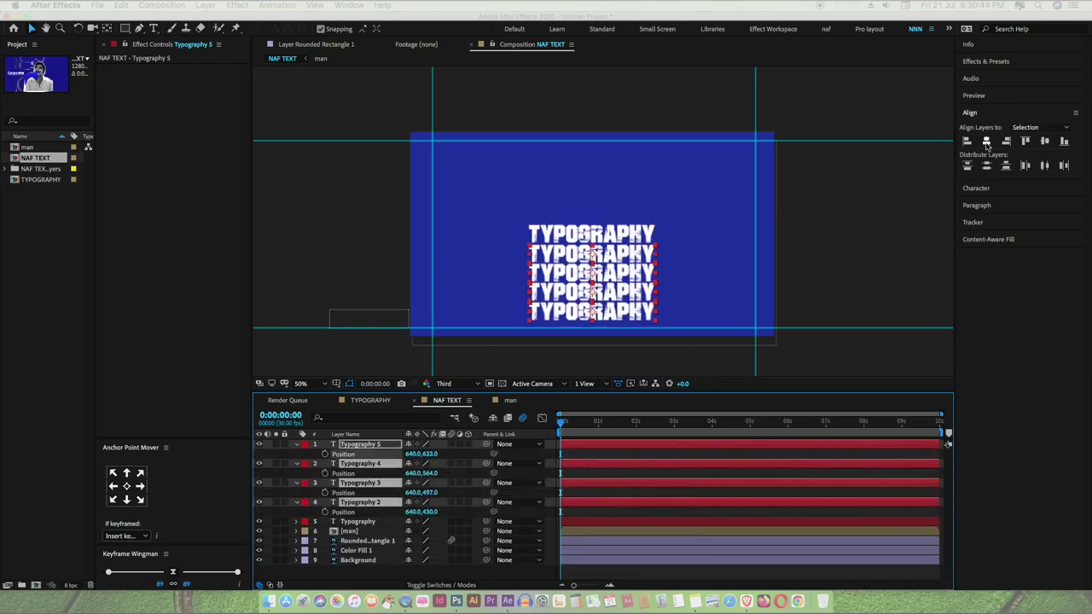
# - Pre-compose the four TYPOGRAPHY copies into a composition named 'typo'
pyautogui.hotkey('ctrl', 'shift', 'c')
pyautogui.write('typo')
pyautogui.press('Return')
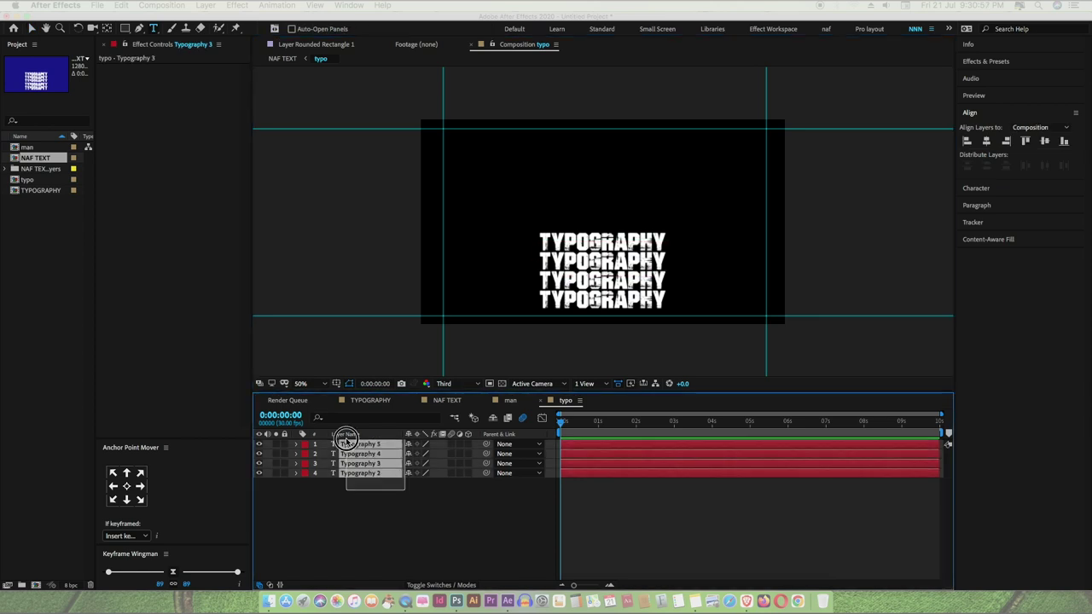
# - Centre the four TYPOGRAPHY lines and keyframe them sliding in from X -320 off the left edge
pyautogui.moveTo(570, 424); pyautogui.dragTo(560, 422)
pyautogui.hotkey('ctrl', 'a')
pyautogui.press('p')
pyautogui.hotkey('shift', 'Up')
pyautogui.hotkey('shift', 'Up')
pyautogui.hotkey('shift', 'Up')
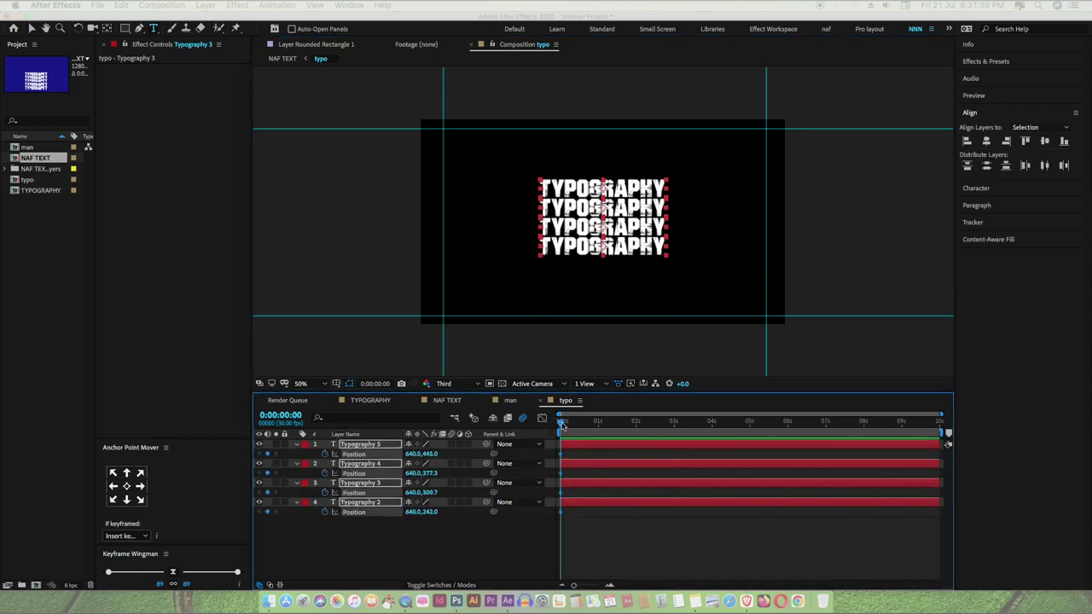
pyautogui.press('v')
pyautogui.moveTo(657, 218); pyautogui.dragTo(383, 202)
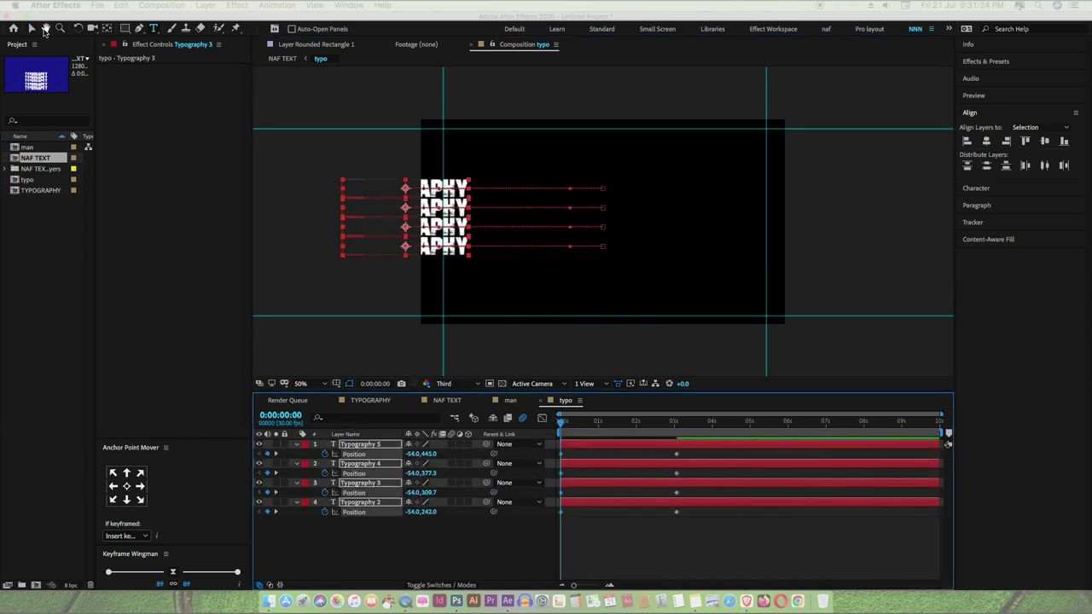
pyautogui.press('k')
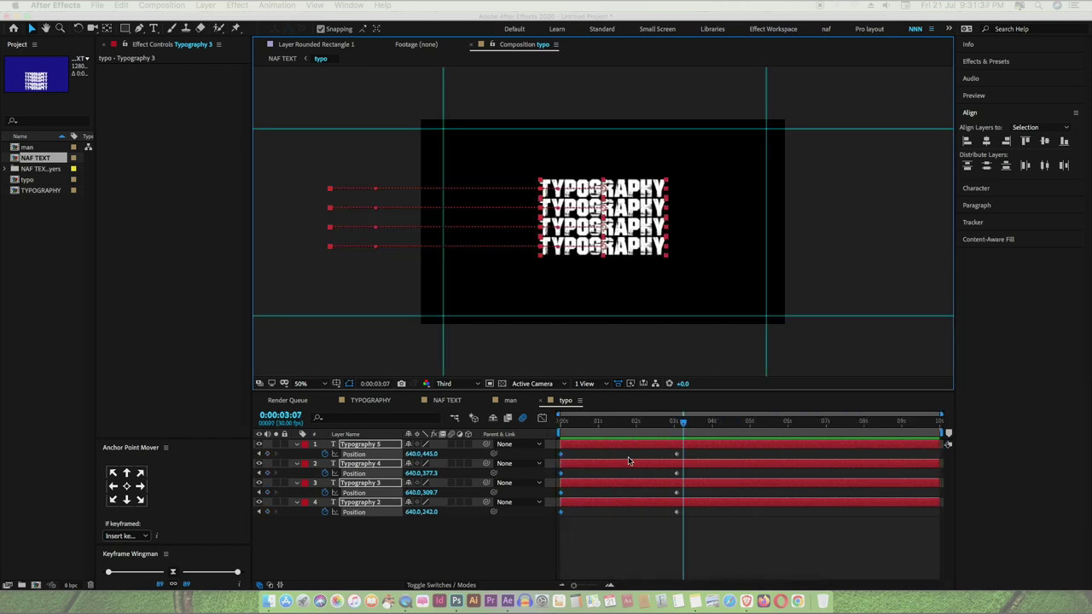
# - Add an exit keyframe off the right edge, shift the middle keyframes to about 4.7s, and preview
pyautogui.moveTo(636, 244); pyautogui.dragTo(909, 224)
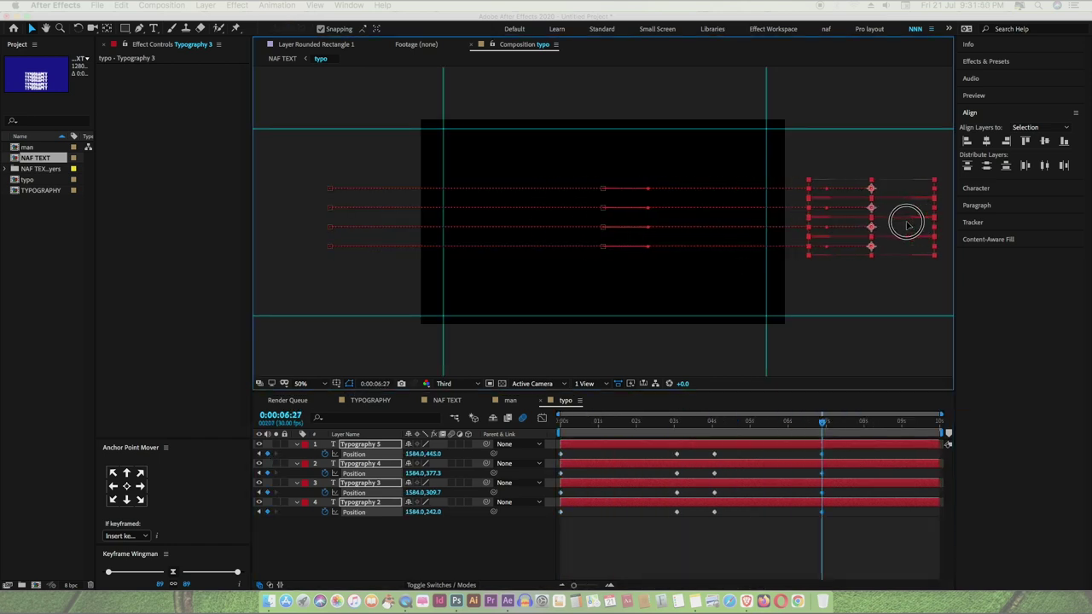
pyautogui.moveTo(714, 512); pyautogui.dragTo(744, 516)
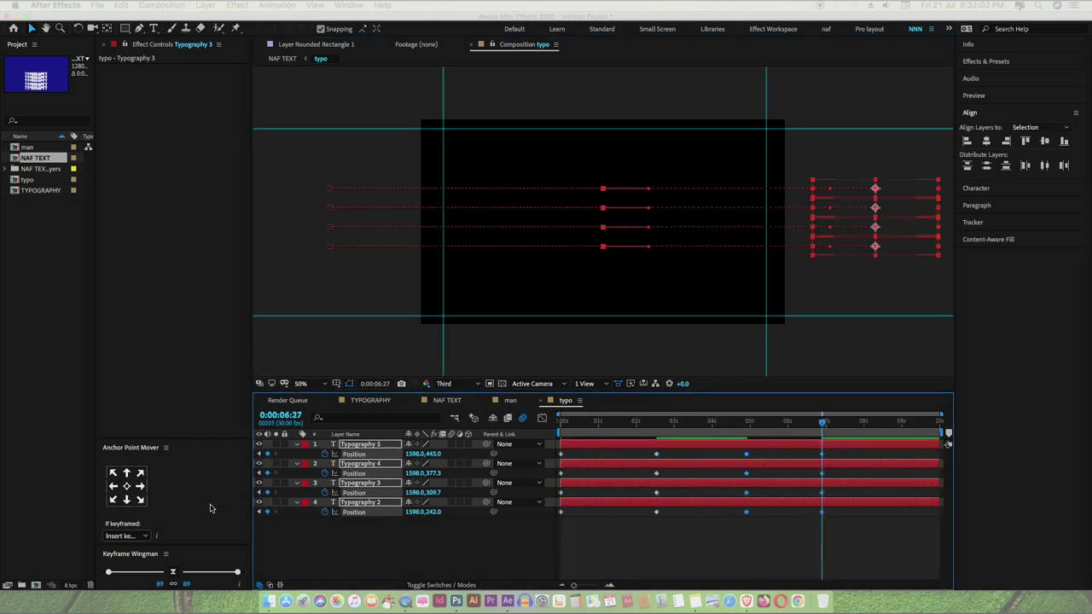
pyautogui.moveTo(680, 454); pyautogui.dragTo(638, 514)
pyautogui.click(461, 556)
pyautogui.press('space')
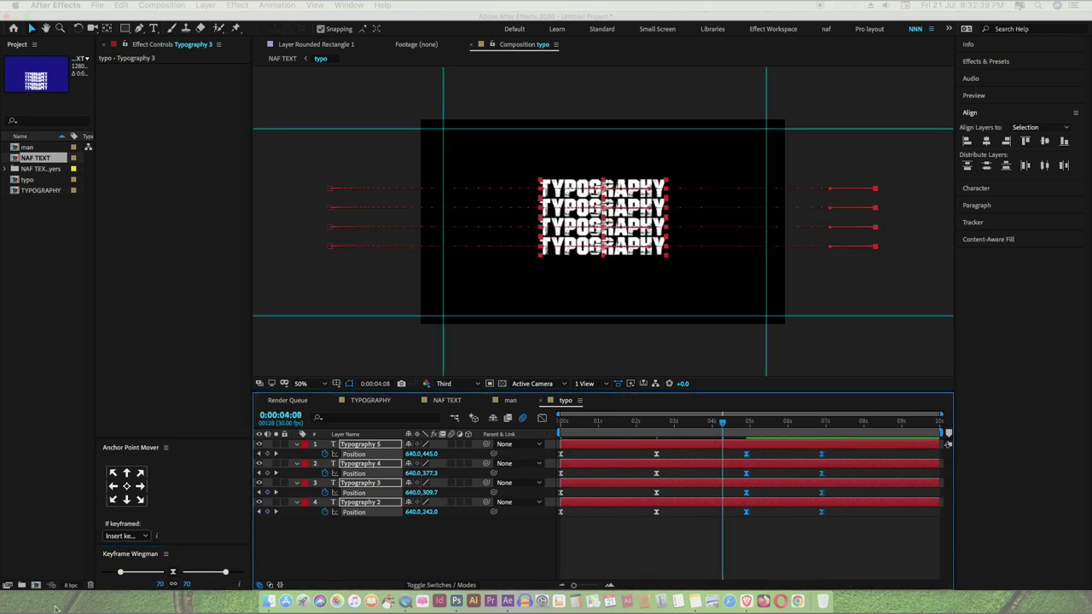
# - Preview the slide in NAF TEXT, then return to typo and select all four lines
pyautogui.click(779, 474)
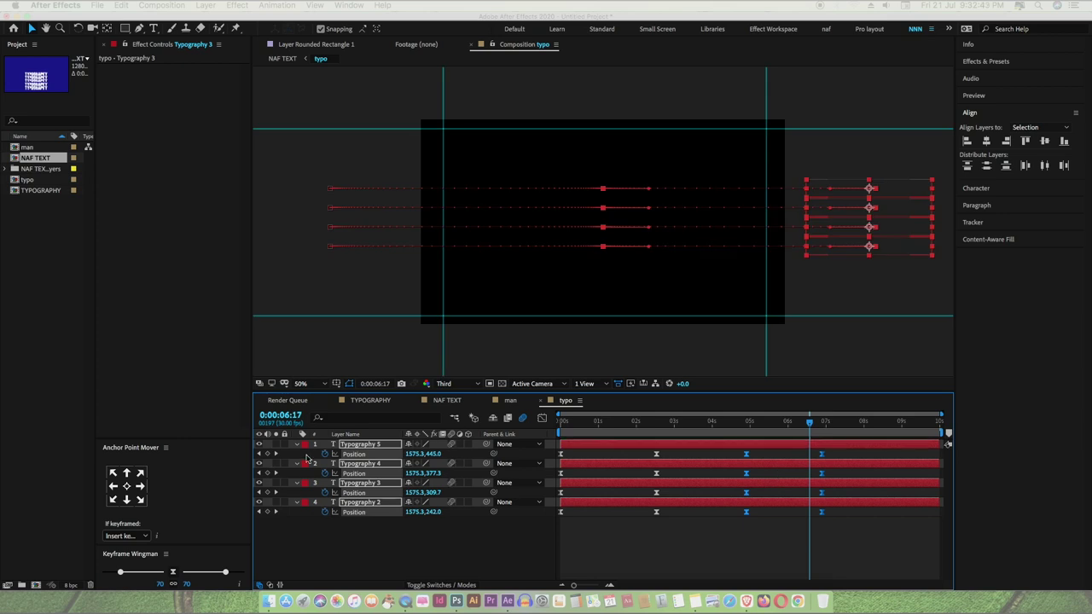
pyautogui.hotkey('shift', 'Escape')
pyautogui.press('space')
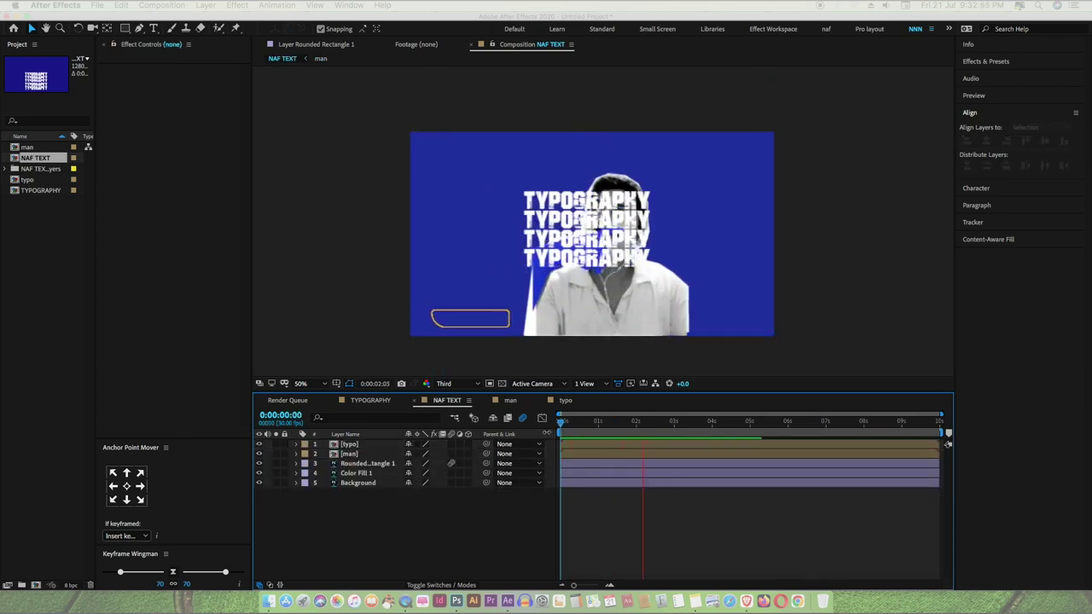
pyautogui.click(673, 424)
pyautogui.click(566, 400)
pyautogui.hotkey('ctrl', 'a')
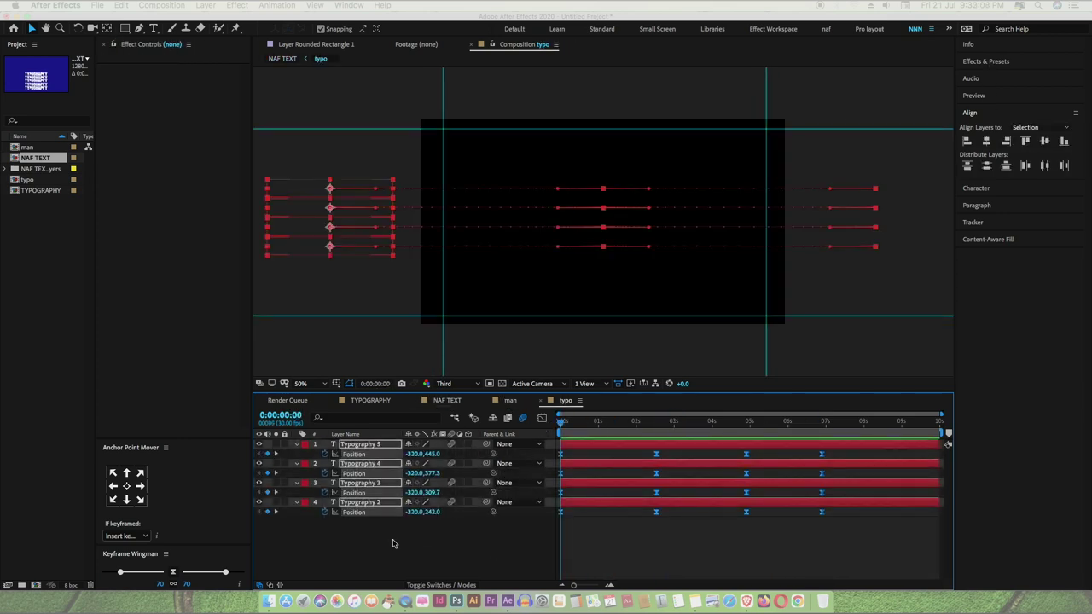
# - Pre-compose the four lines into 'typo position', then nest its contents as Pre-comp 1
pyautogui.hotkey('ctrl', 'shift', 'c')
pyautogui.write('ition')
pyautogui.press('Return')
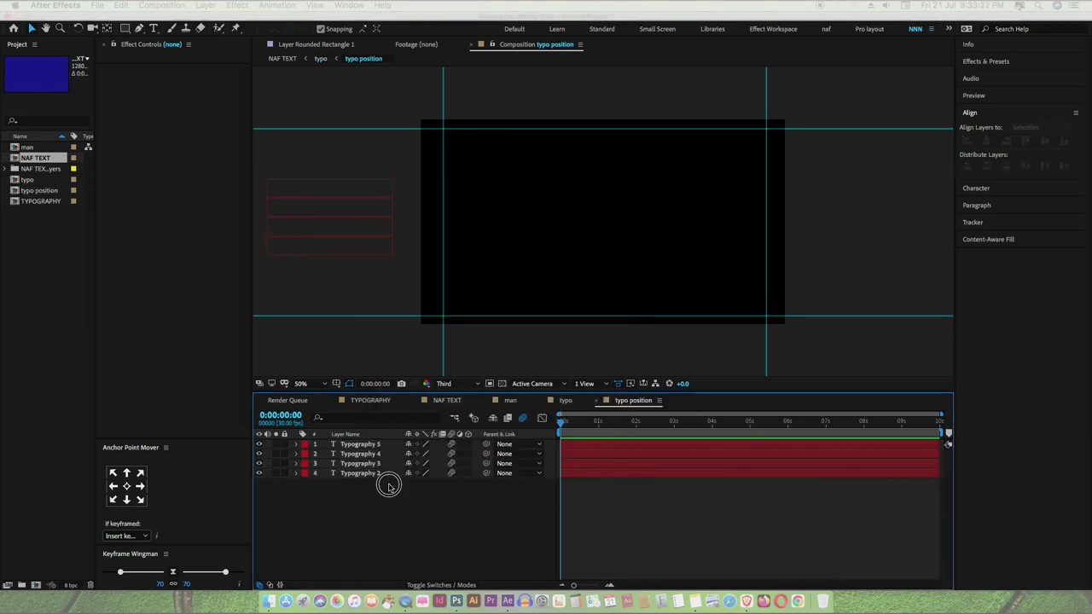
pyautogui.hotkey('ctrl', 'shift', 'c')
pyautogui.press('Return')
pyautogui.click(633, 400)
# - Duplicate the nested text layer into three copies and nest them as Pre-comp 2
pyautogui.moveTo(559, 420); pyautogui.dragTo(646, 420)
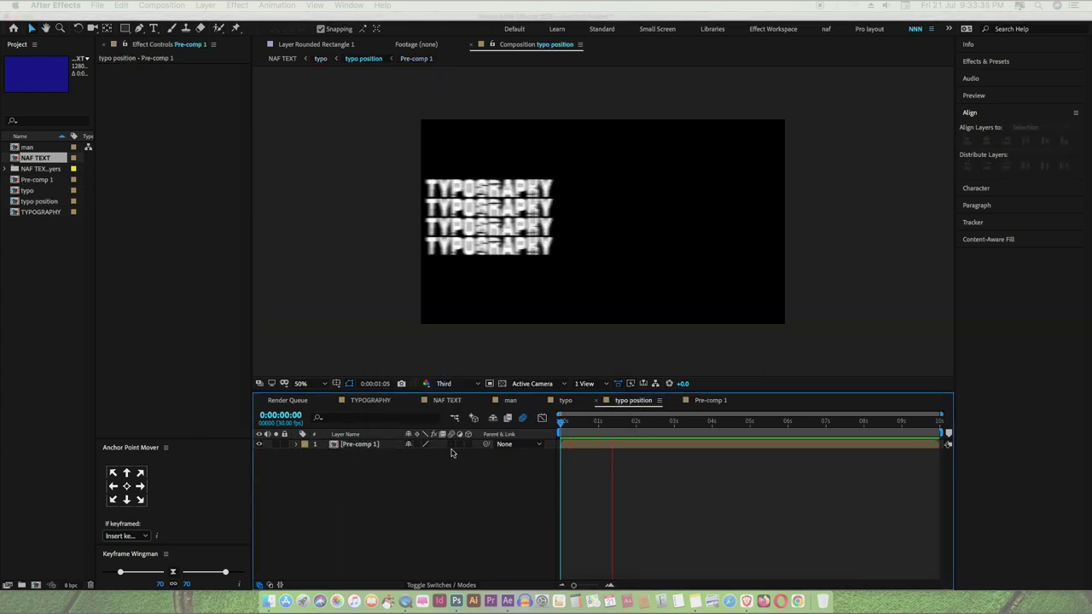
pyautogui.hotkey('ctrl', 'd')
pyautogui.hotkey('ctrl', 'd')
pyautogui.click(375, 456)
pyautogui.hotkey('ctrl', 'Up')
pyautogui.press('p')
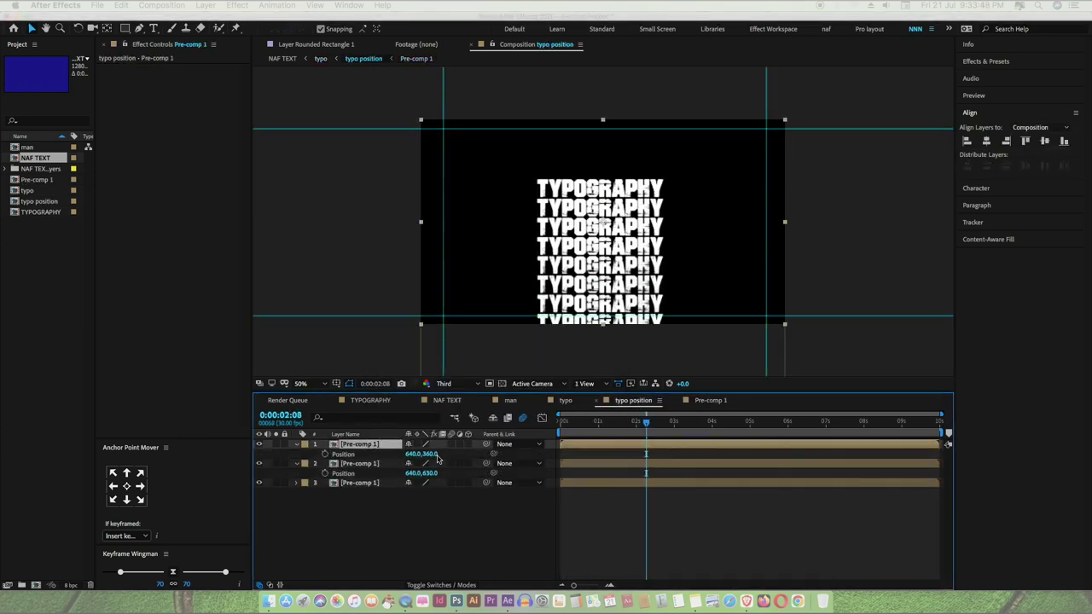
pyautogui.hotkey('ctrl', 'a')
pyautogui.hotkey('ctrl', 'shift', 'c')
pyautogui.press('Return')
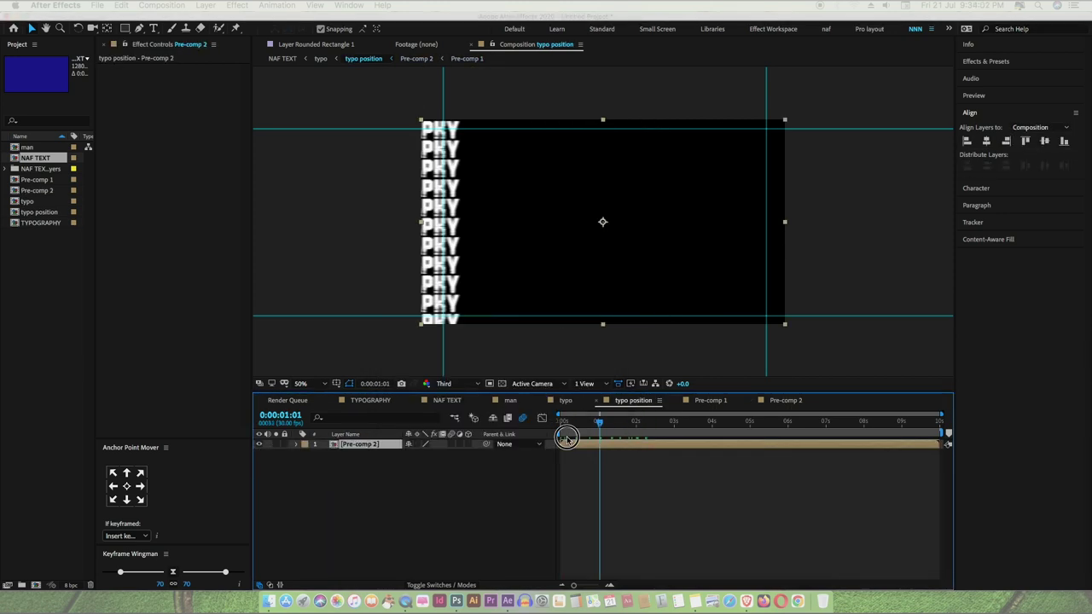
# - Try CC Cylinder on Pre-comp 2 with rotation and scaling, then undo it
pyautogui.click(986, 60)
pyautogui.doubleClick(1002, 165)
pyautogui.moveTo(602, 420); pyautogui.dragTo(649, 445)
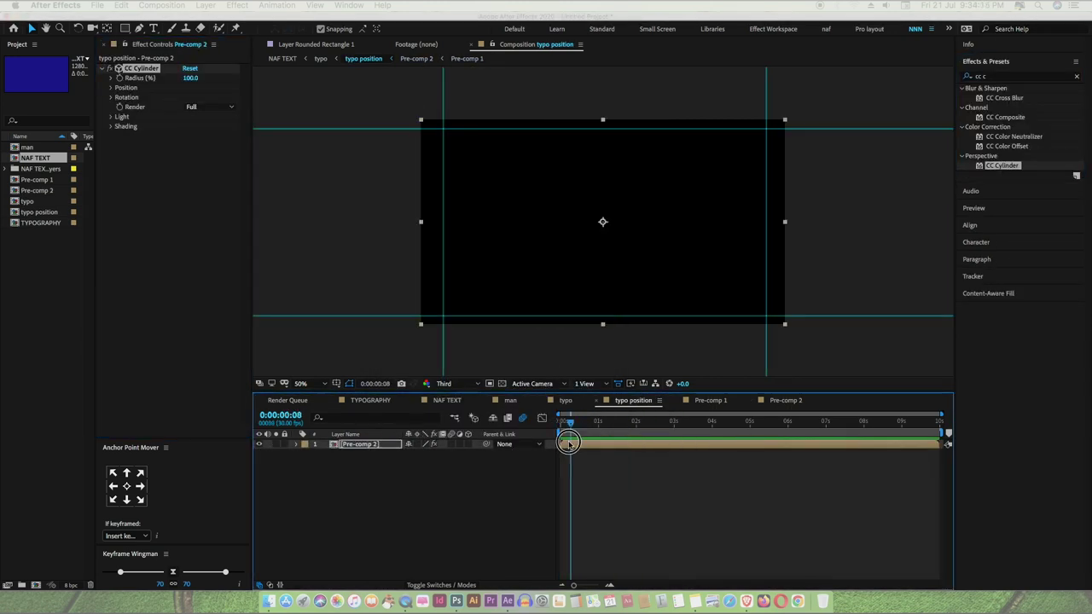
pyautogui.moveTo(422, 458)
pyautogui.mouseDown()
pyautogui.moveTo(396, 458)
pyautogui.moveTo(528, 459)
pyautogui.mouseUp()
pyautogui.press('s')
pyautogui.hotkey('ctrl', 'z')
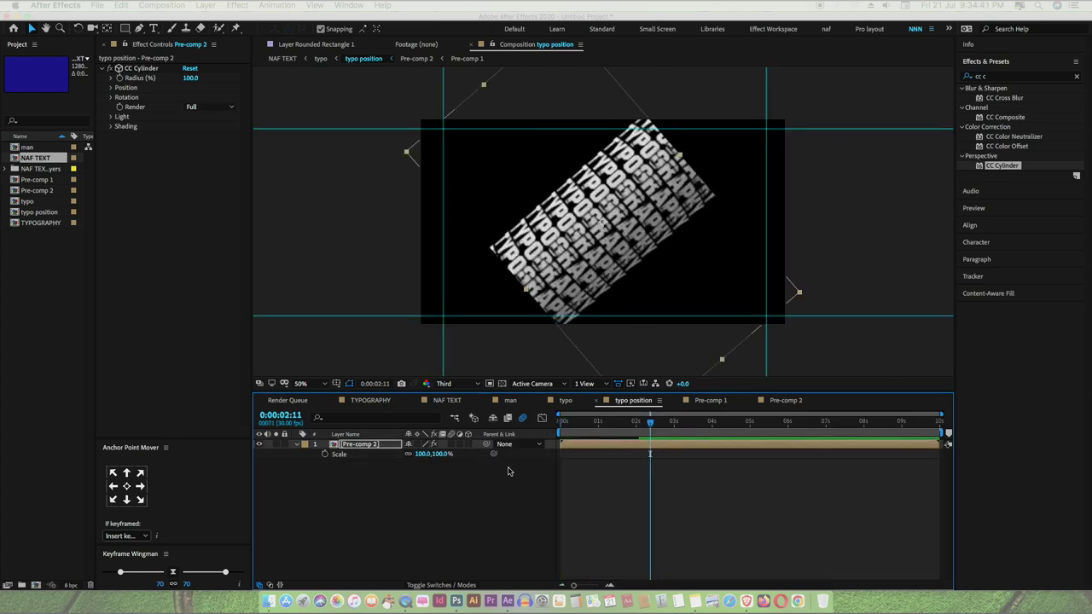
pyautogui.hotkey('ctrl', 'z')
pyautogui.hotkey('ctrl', 'z')
pyautogui.hotkey('ctrl', 'z')
# - Offset the text copies' X Positions side by side, nest them as Pre-comp 3, and apply CC Cylinder
pyautogui.press('p')
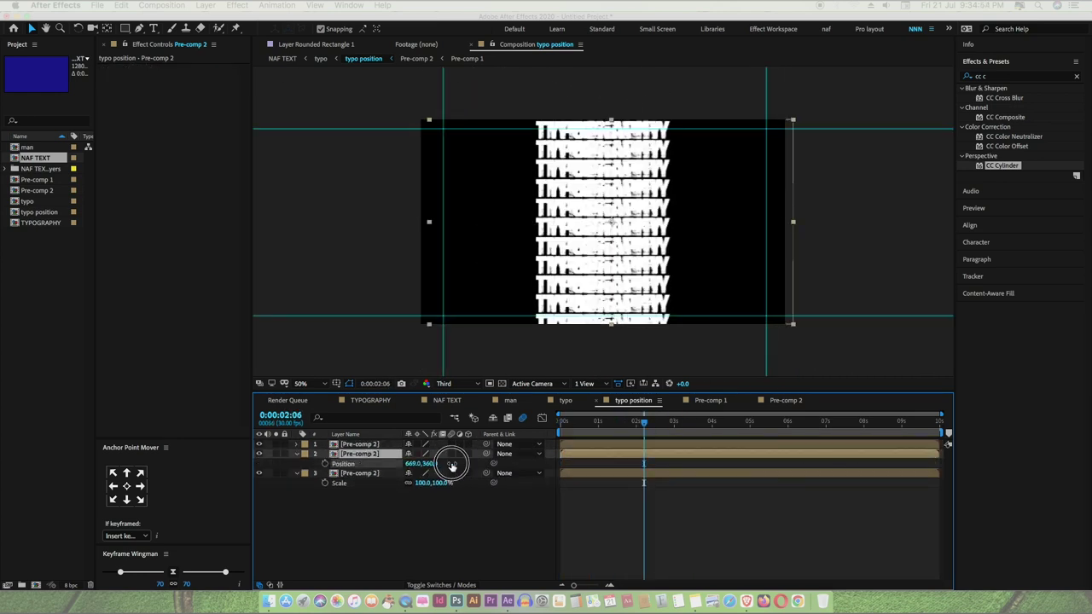
pyautogui.moveTo(422, 472); pyautogui.dragTo(512, 473)
pyautogui.moveTo(421, 454); pyautogui.dragTo(342, 454)
pyautogui.hotkey('ctrl', 'a')
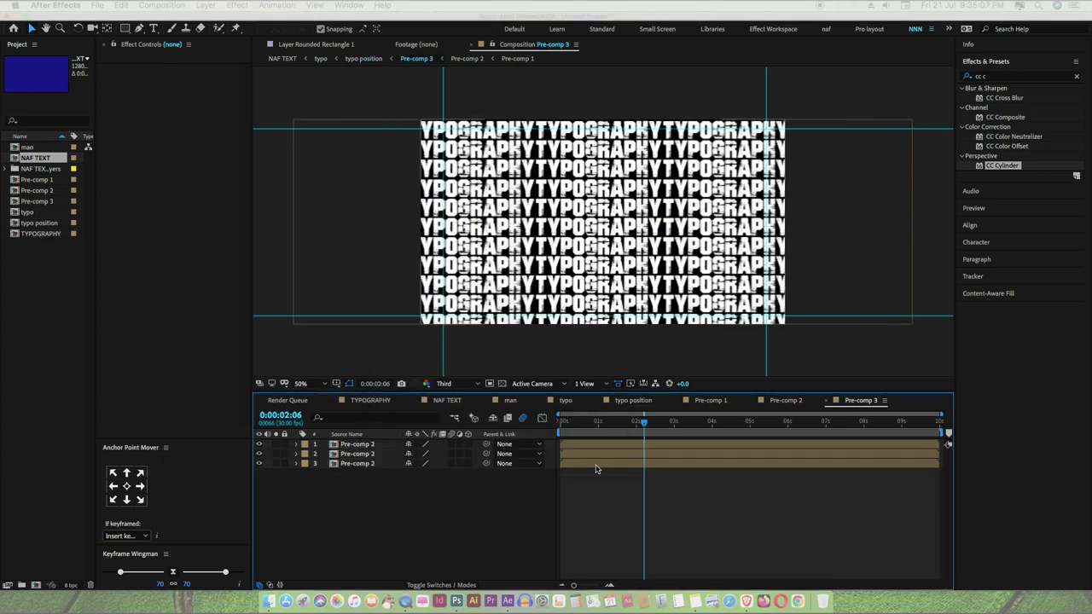
pyautogui.hotkey('ctrl', 'shift', 'c')
pyautogui.press('Return')
pyautogui.hotkey('ctrl', 'alt', 'shift', 'e')
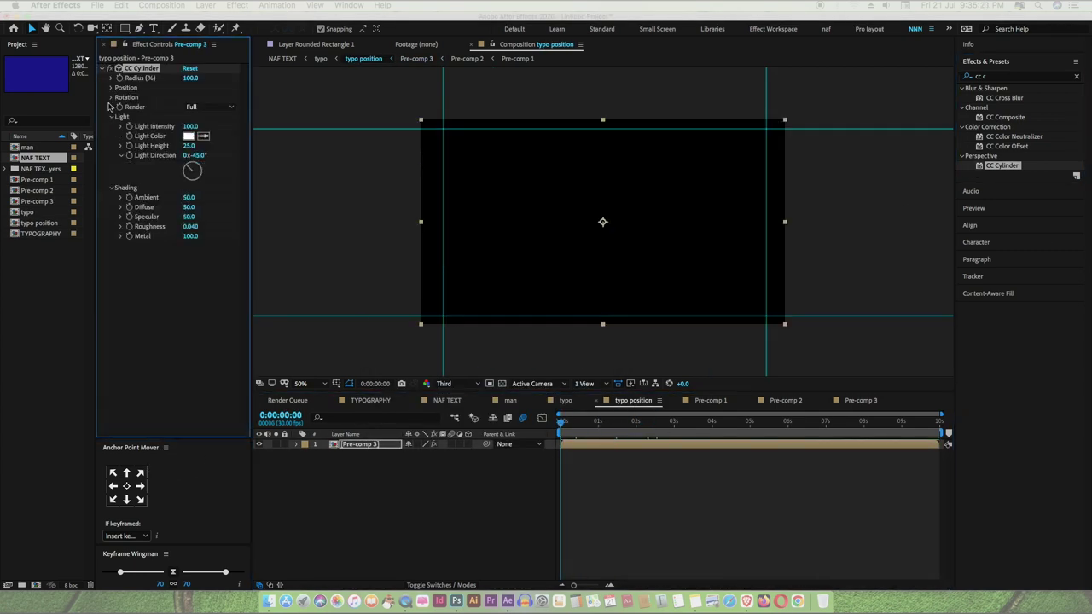
# - Set CC Cylinder rotations to 84°, 31°, 51°, radius 184.4, raise Ambient, and light it pale blue
pyautogui.moveTo(560, 421); pyautogui.dragTo(657, 420)
pyautogui.moveTo(194, 120); pyautogui.dragTo(219, 122)
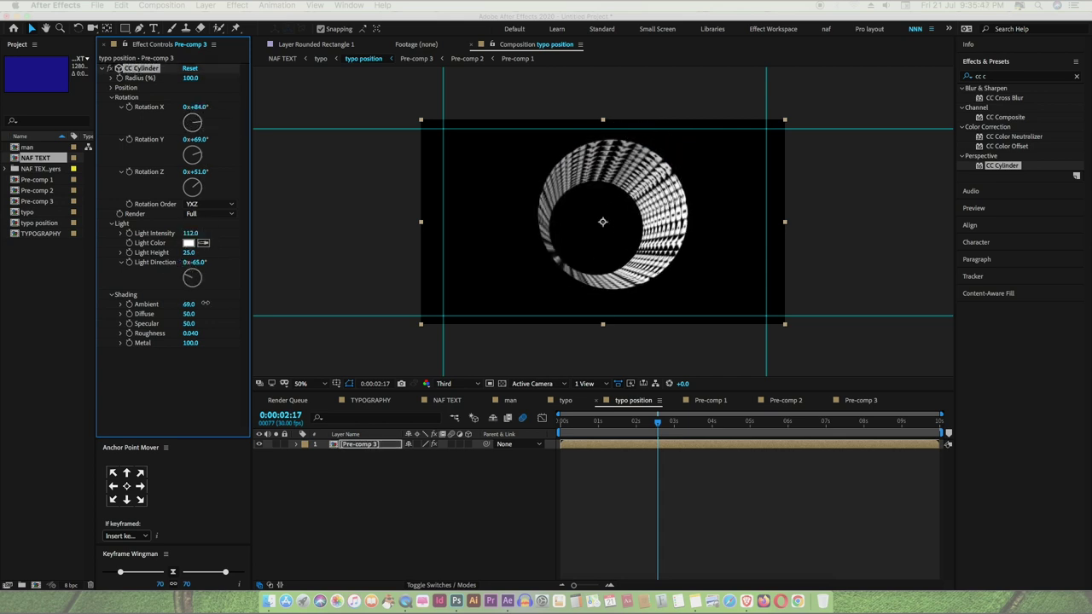
pyautogui.moveTo(204, 303); pyautogui.dragTo(214, 303)
pyautogui.moveTo(189, 78); pyautogui.dragTo(226, 79)
pyautogui.moveTo(656, 420); pyautogui.dragTo(592, 429)
pyautogui.press('space')
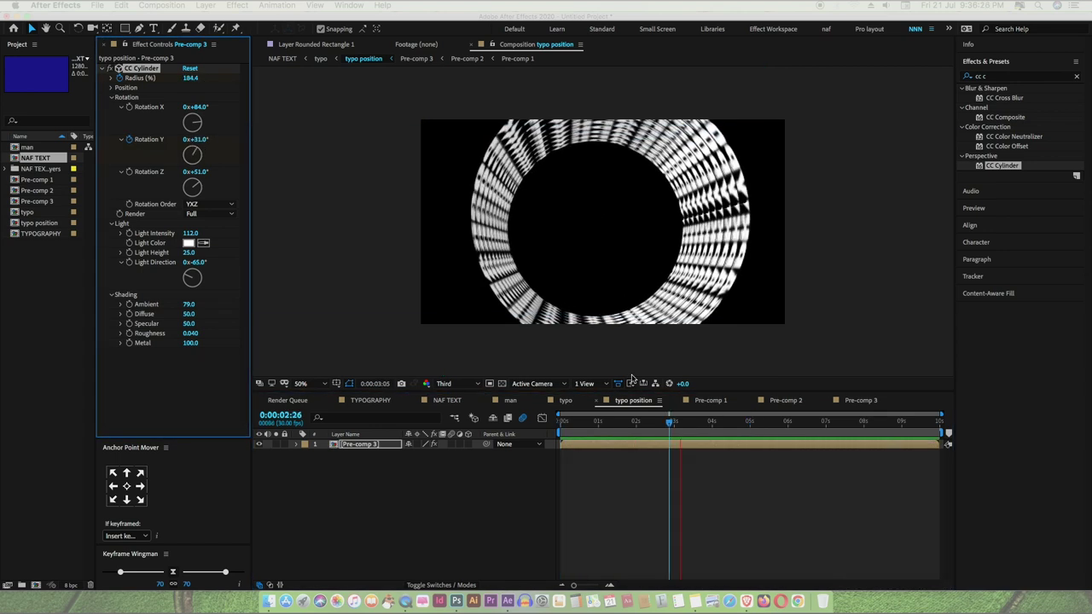
pyautogui.click(188, 242)
pyautogui.press('Return')
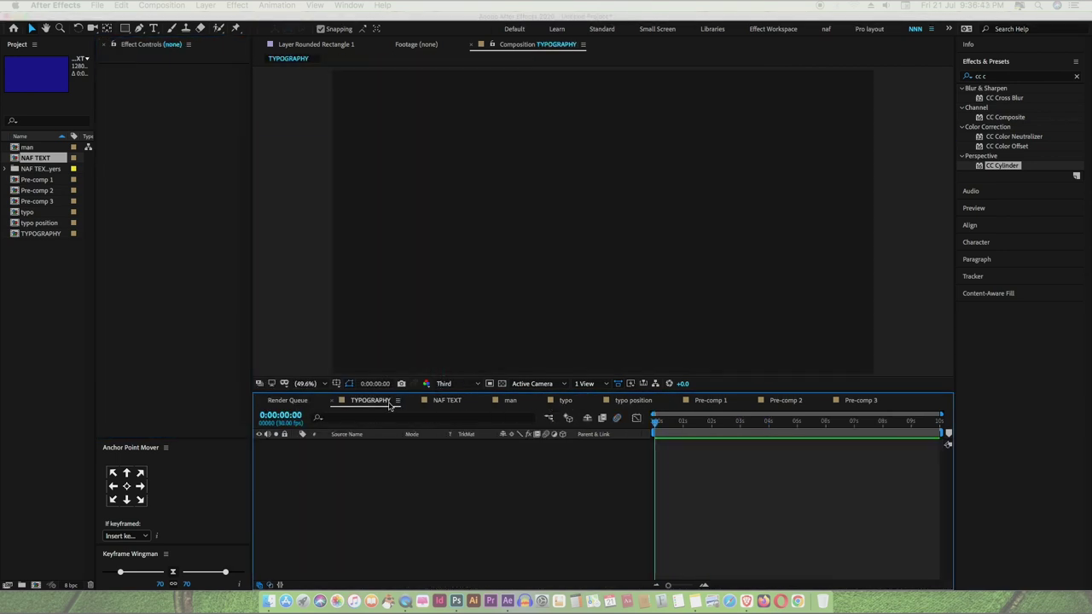
# - In NAF TEXT, draw a Pen mask around the man on the typo ring layer
pyautogui.click(668, 423)
pyautogui.moveTo(668, 430); pyautogui.dragTo(652, 431)
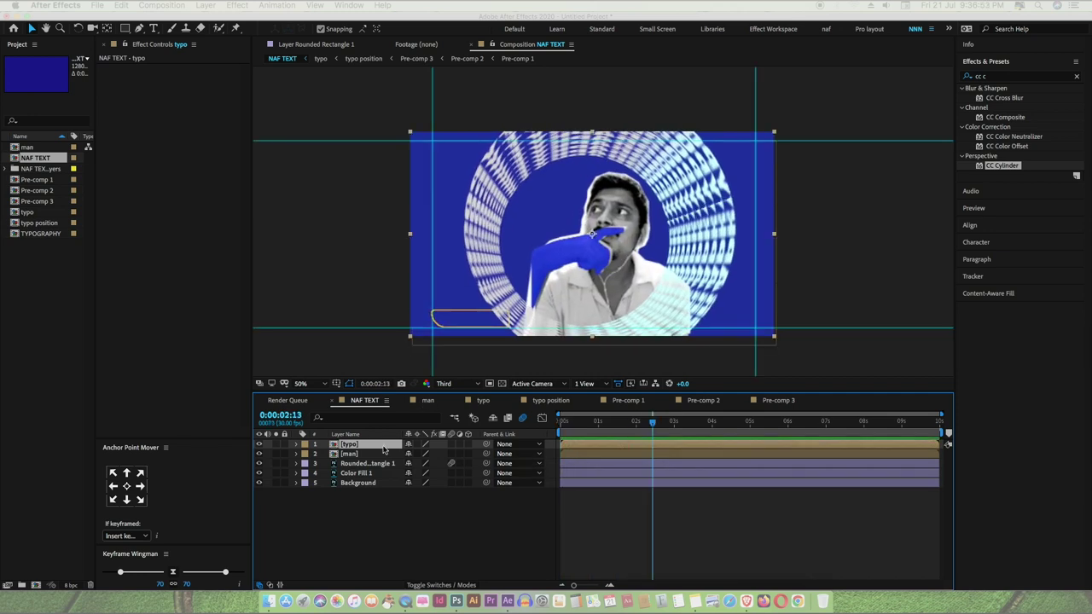
pyautogui.press('p')
pyautogui.click(502, 336)
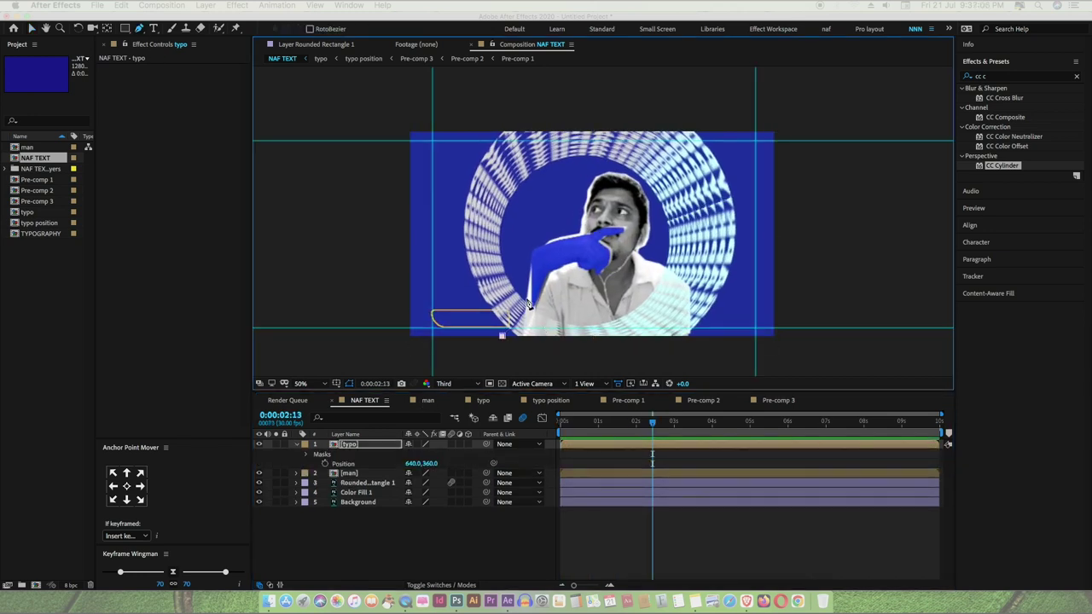
pyautogui.click(524, 337)
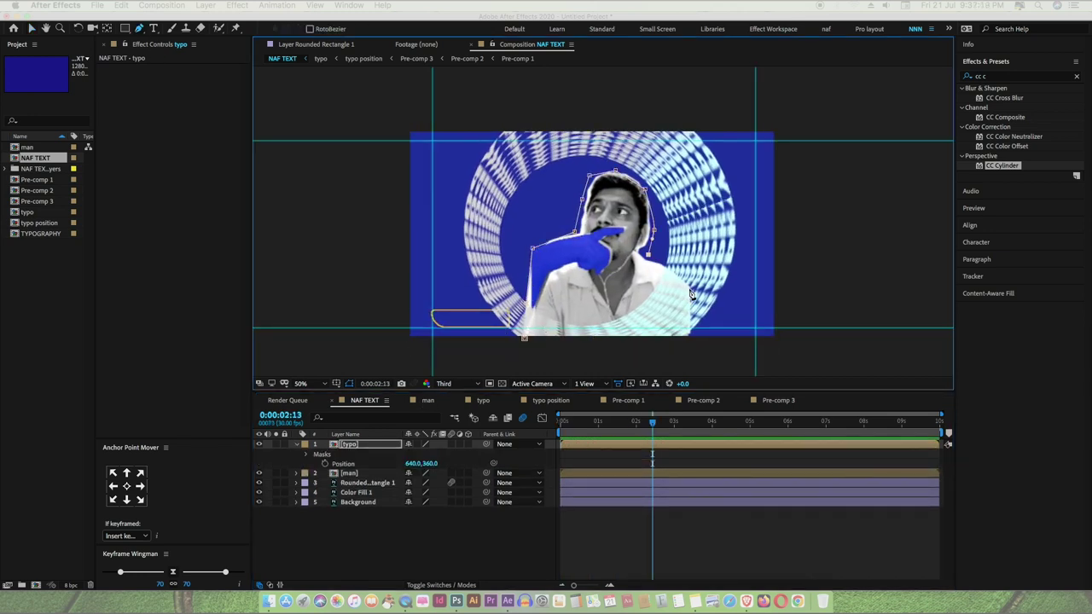
pyautogui.click(692, 293)
pyautogui.click(692, 340)
pyautogui.click(524, 338)
# - Invert the mask, set Feather 31 and Expansion 5, and preview the ring behind the man
pyautogui.click(447, 453)
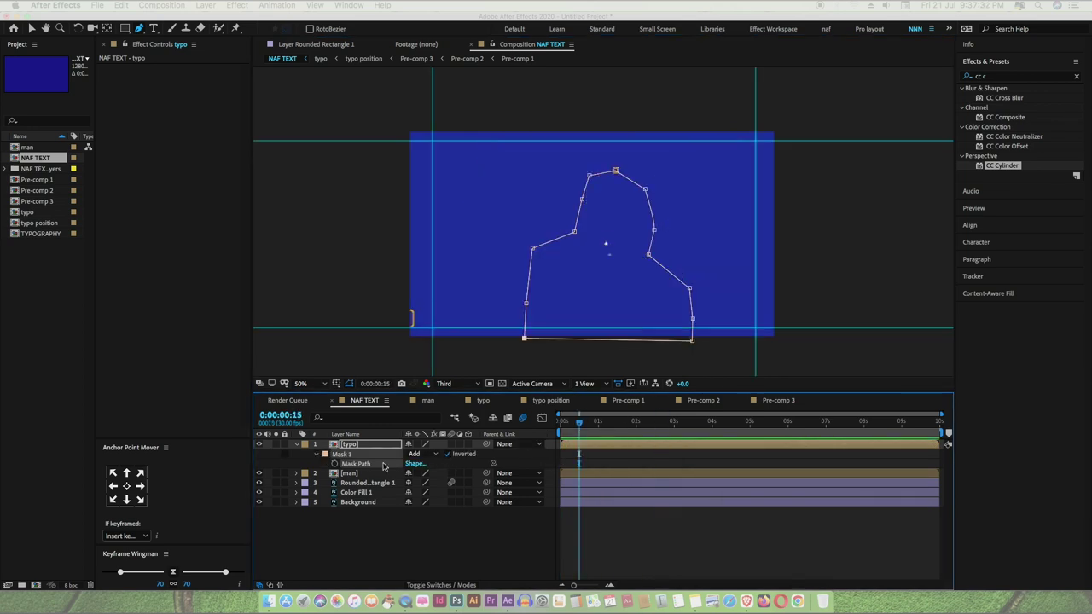
pyautogui.press('m')
pyautogui.press('m')
pyautogui.moveTo(652, 422); pyautogui.dragTo(615, 429)
pyautogui.hotkey('shift', '/')
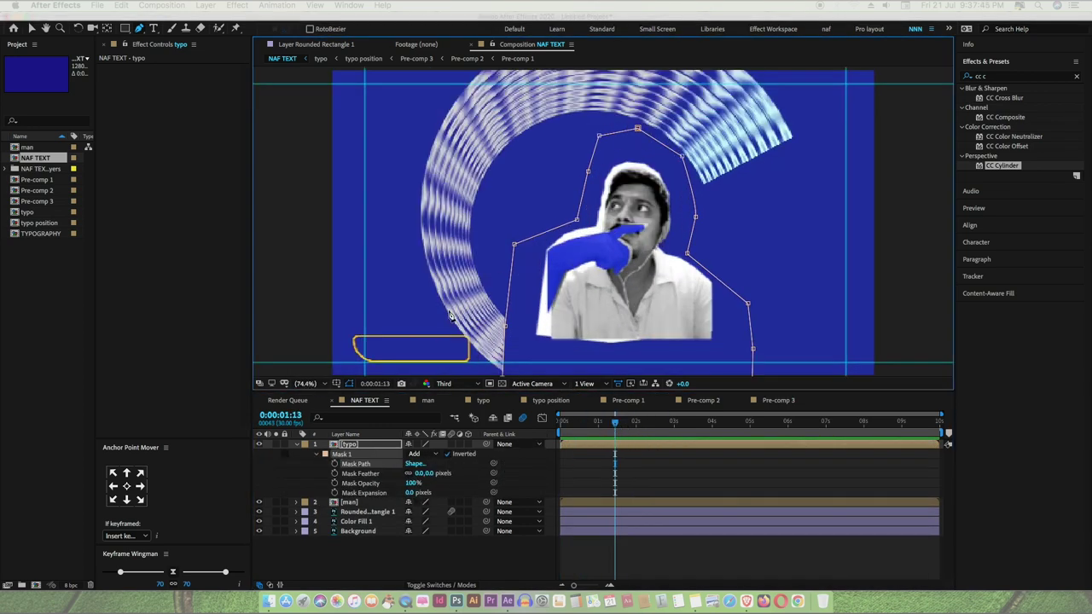
pyautogui.moveTo(418, 474)
pyautogui.mouseDown()
pyautogui.moveTo(444, 476)
pyautogui.moveTo(439, 492)
pyautogui.mouseUp()
pyautogui.press('space')
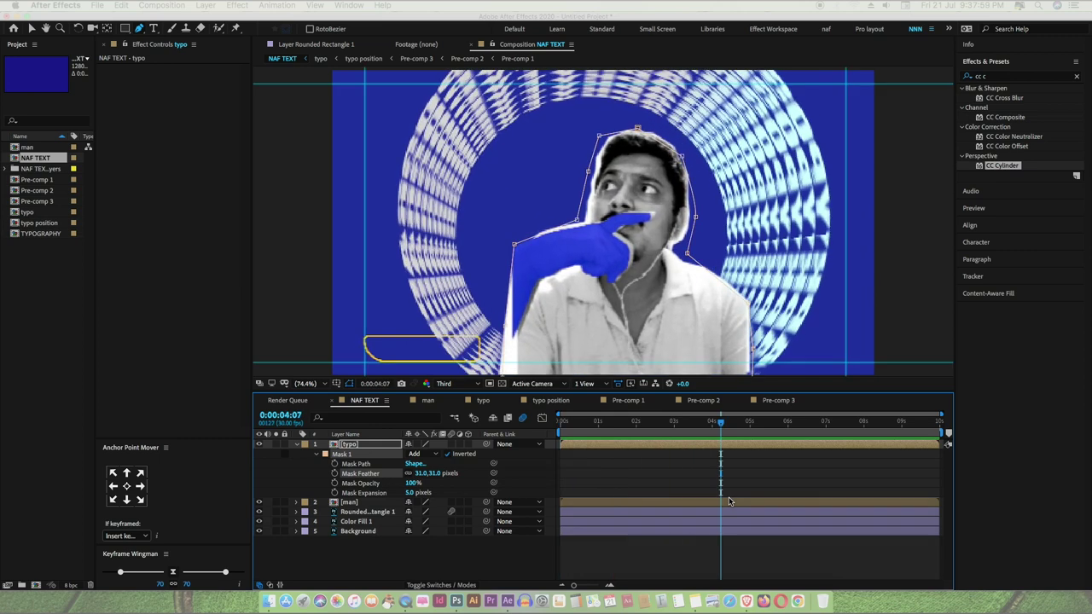
pyautogui.press('space')
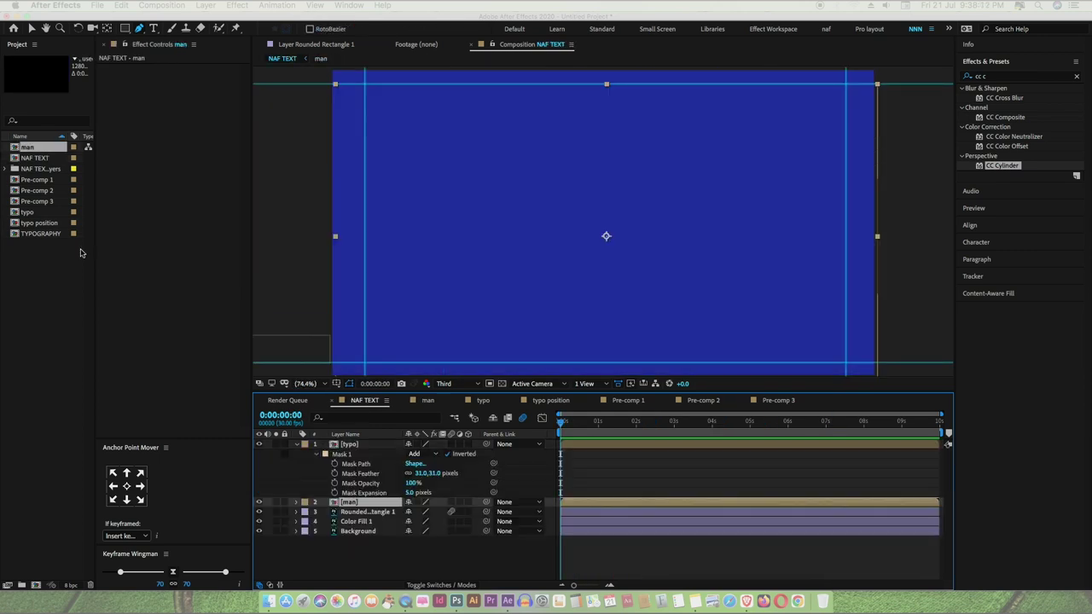
# - Make the SUBSCRIBE text white, retime its end Position keyframe to 1:29, and preview the slide-in
pyautogui.click(977, 242)
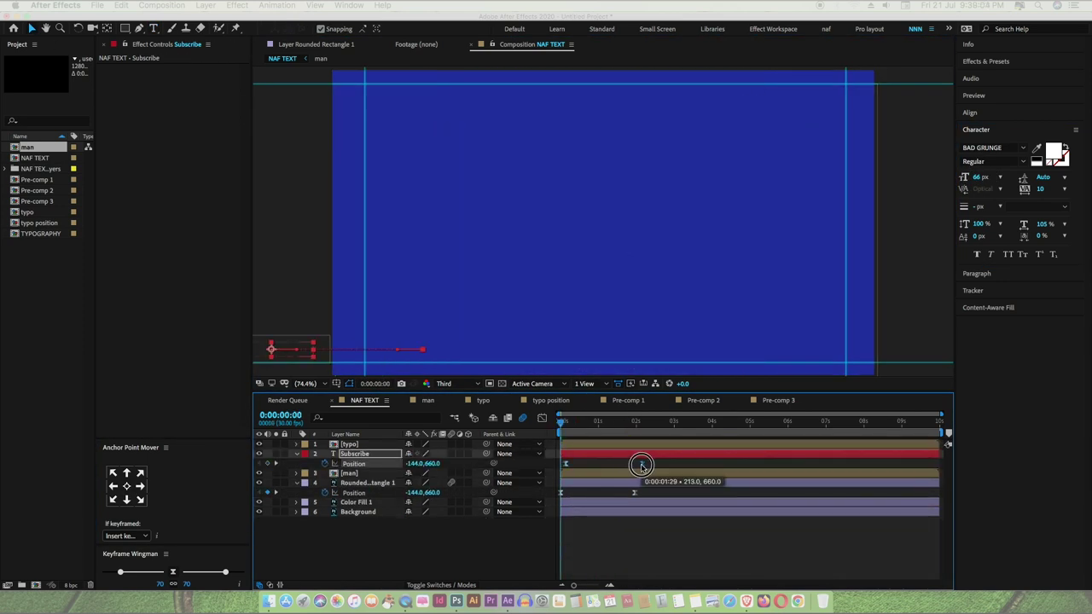
pyautogui.moveTo(641, 465); pyautogui.dragTo(641, 465)
pyautogui.press('space')
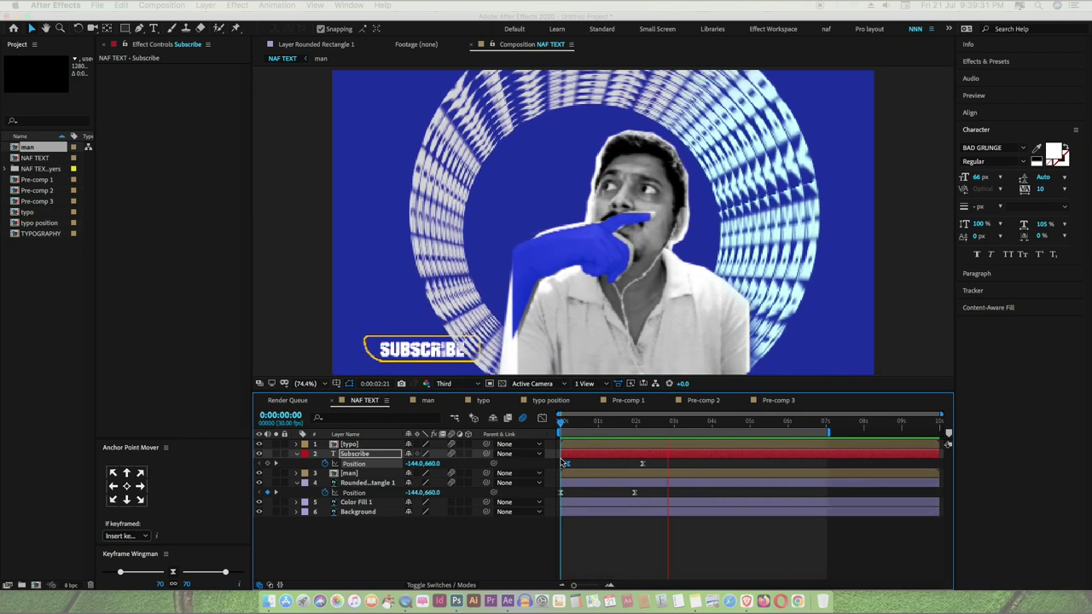
pyautogui.click(550, 400)
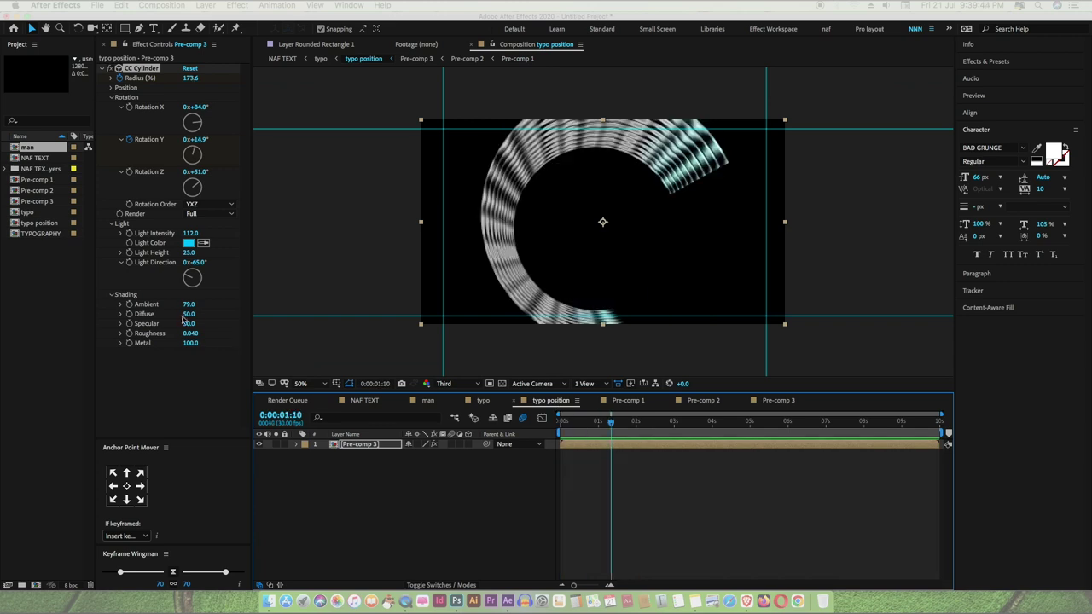
# - Give the CC Cylinder ring a green light from the opposite direction and preview it
pyautogui.click(188, 243)
pyautogui.click(449, 390)
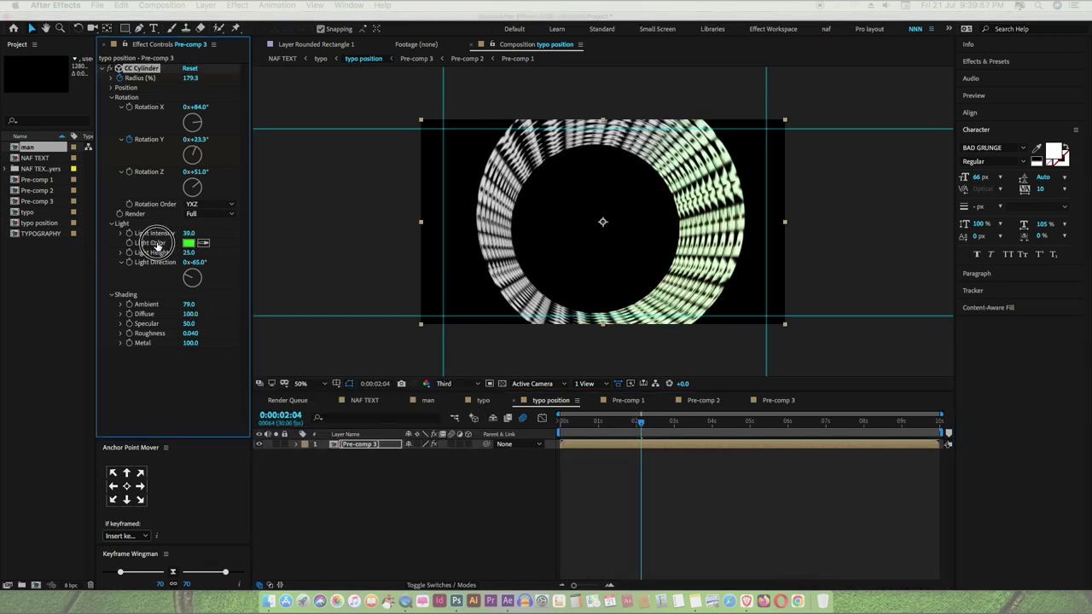
pyautogui.moveTo(196, 265); pyautogui.dragTo(197, 271)
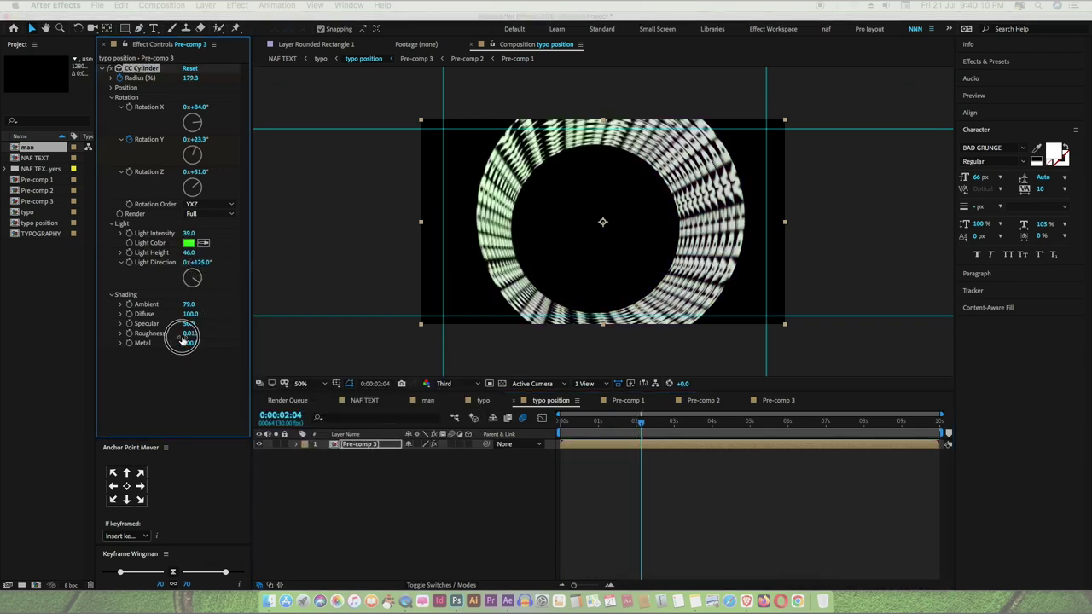
pyautogui.press('space')
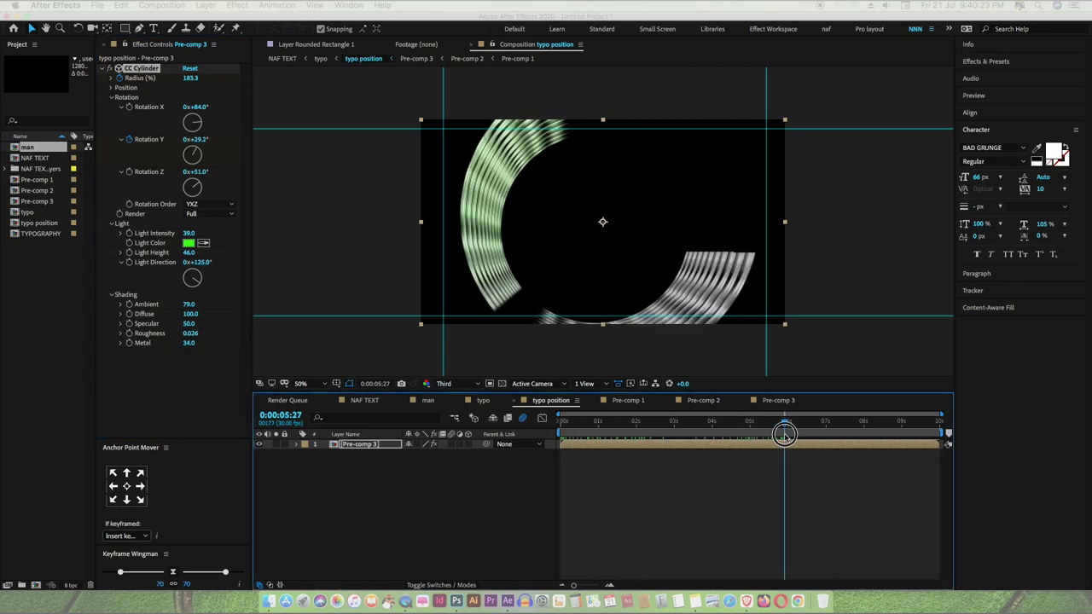
# - Return to the NAF TEXT composition and preview the full scene from the start
pyautogui.click(364, 400)
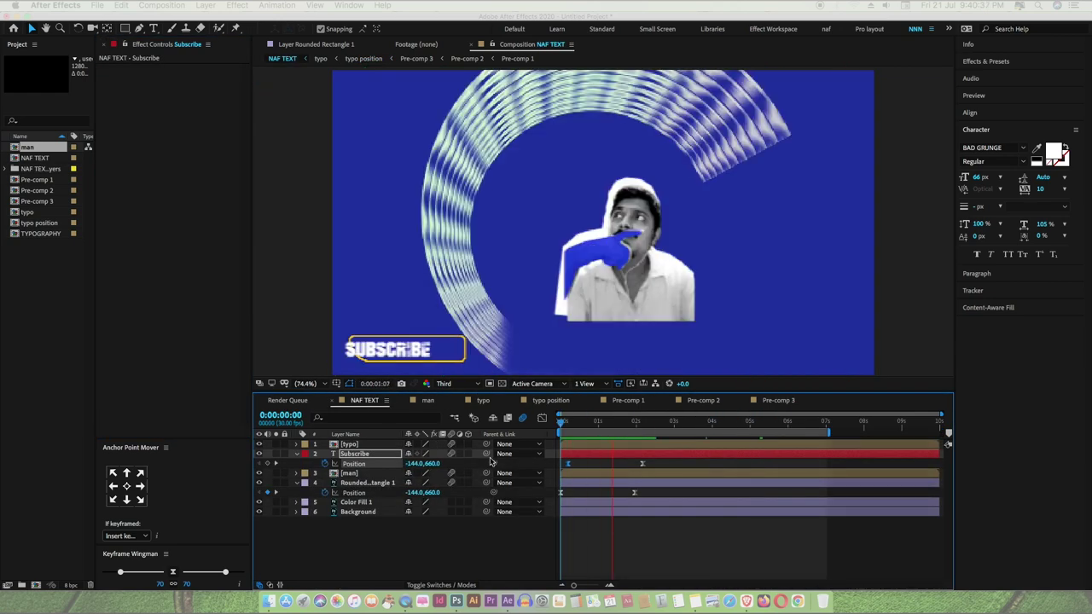
pyautogui.press('space')
pyautogui.press('space')
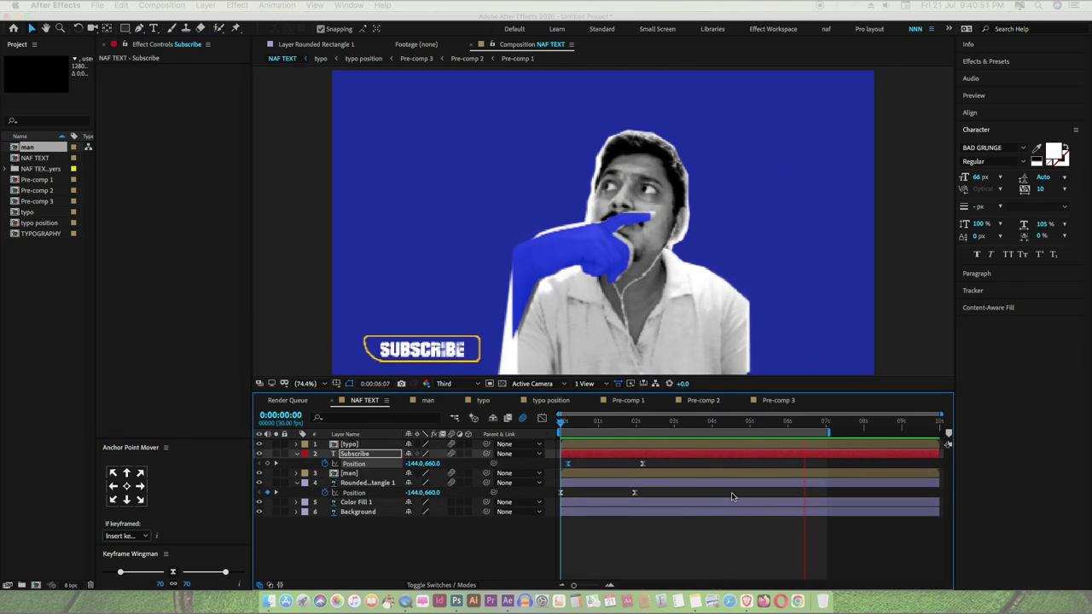
pyautogui.click(597, 502)
pyautogui.rightClick(407, 601)
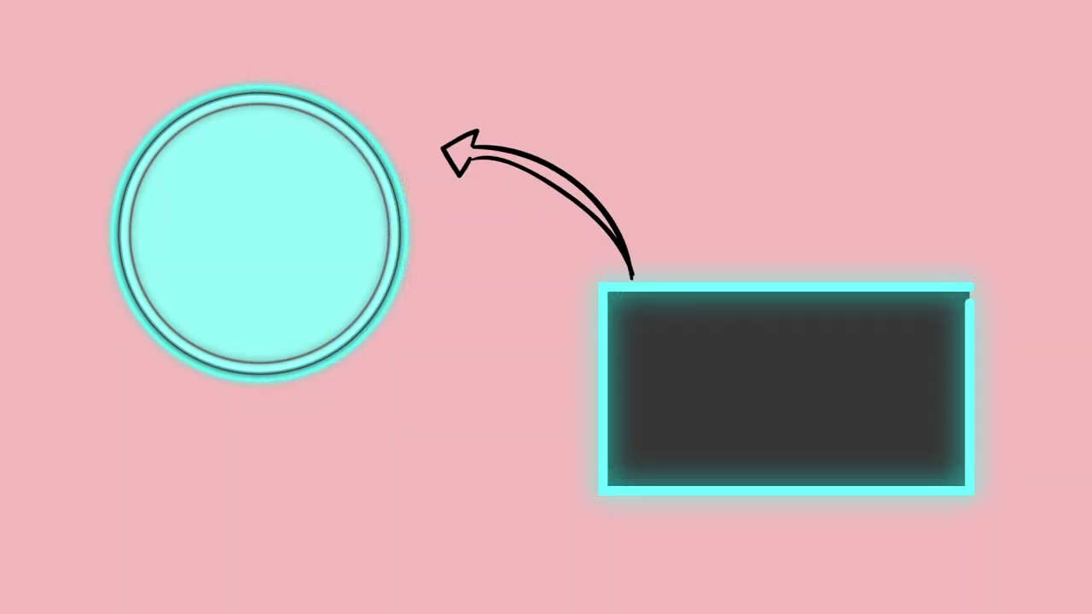